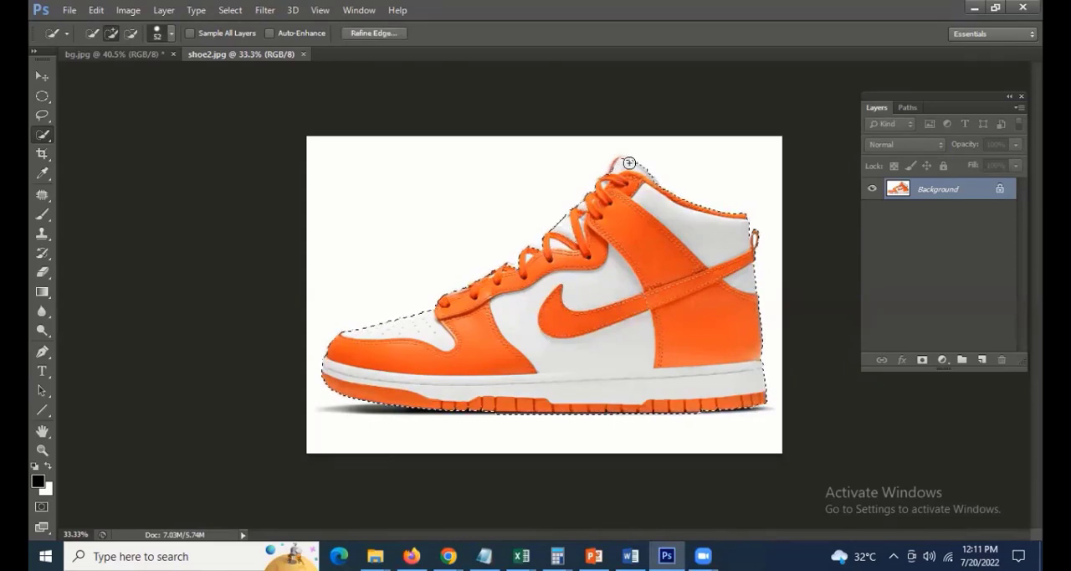
# Refine the shoe's quick selection, subtracting the white background around the collar and heel with a 39 px brush
pyautogui.moveTo(693, 208)
pyautogui.mouseDown()
pyautogui.moveTo(712, 241)
pyautogui.moveTo(734, 349)
pyautogui.mouseUp()
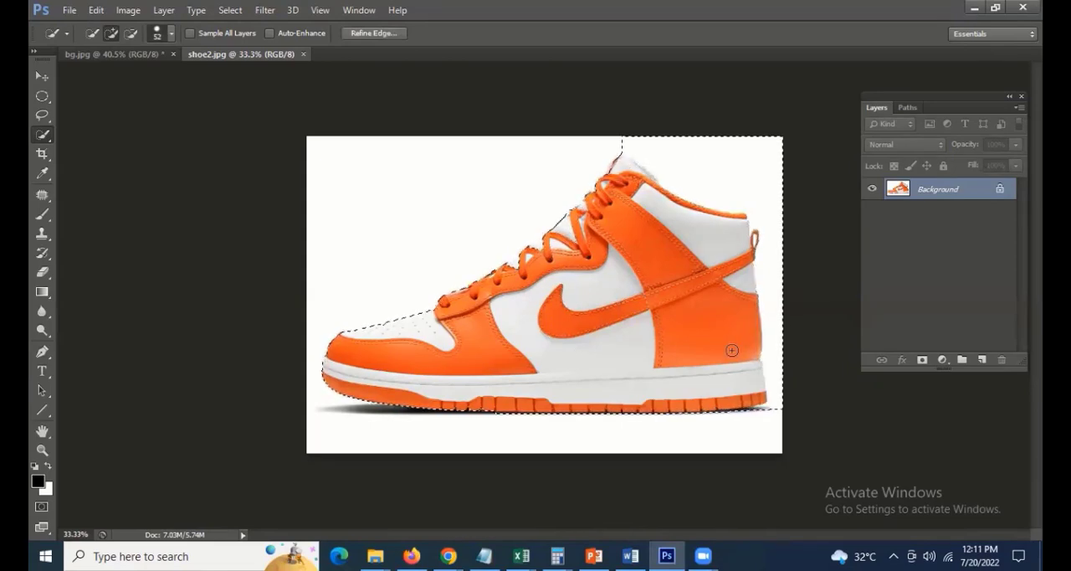
pyautogui.click(130, 33)
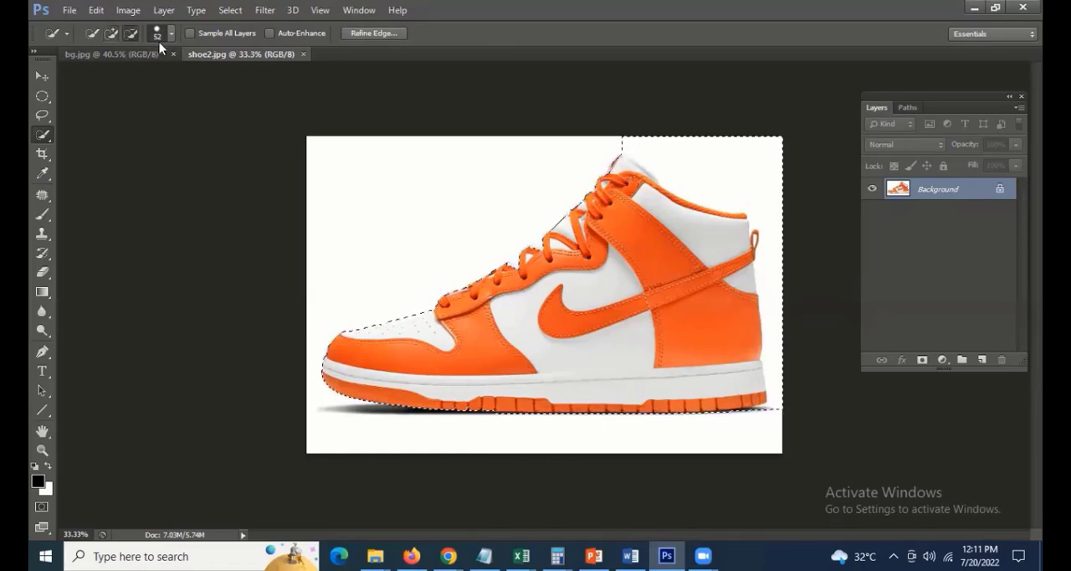
pyautogui.click(170, 35)
pyautogui.moveTo(122, 80); pyautogui.dragTo(116, 80)
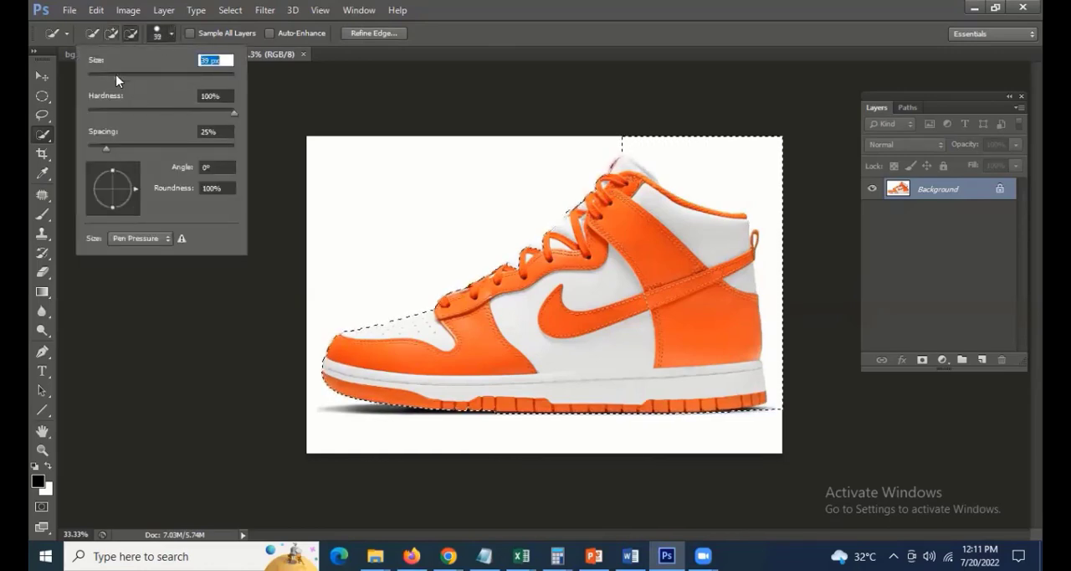
pyautogui.moveTo(622, 150); pyautogui.dragTo(653, 152)
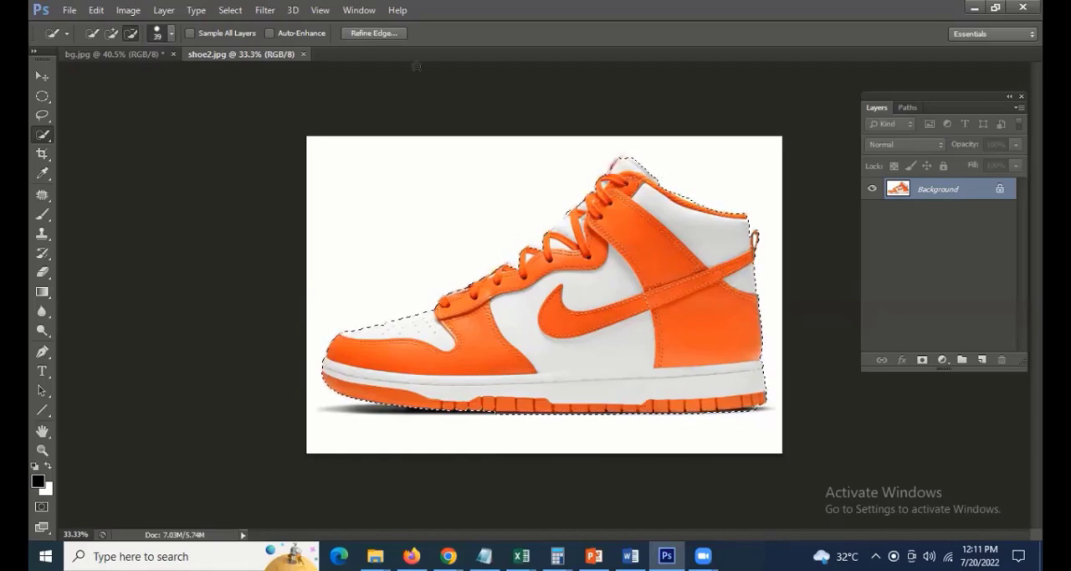
# Copy the selected shoe from shoe2.jpg and paste it into bg.jpg as a new layer
pyautogui.click(96, 10)
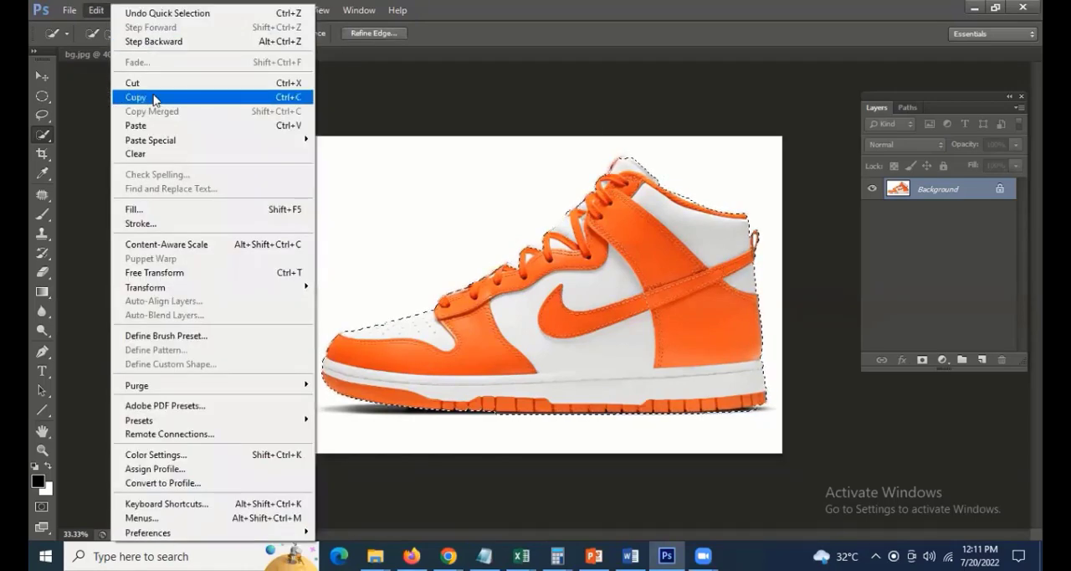
pyautogui.click(154, 97)
pyautogui.click(92, 53)
pyautogui.click(96, 10)
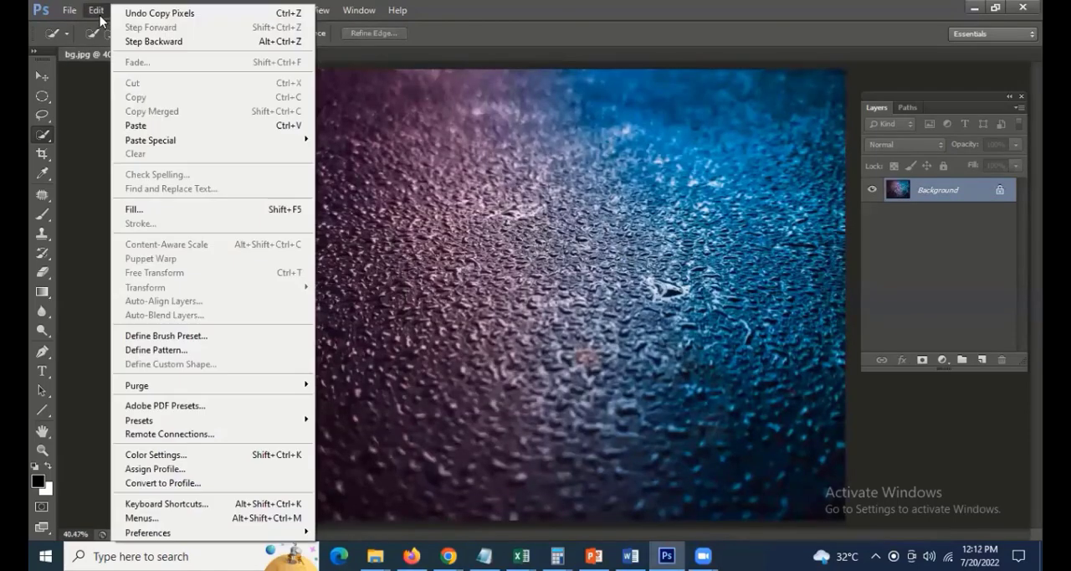
pyautogui.click(154, 125)
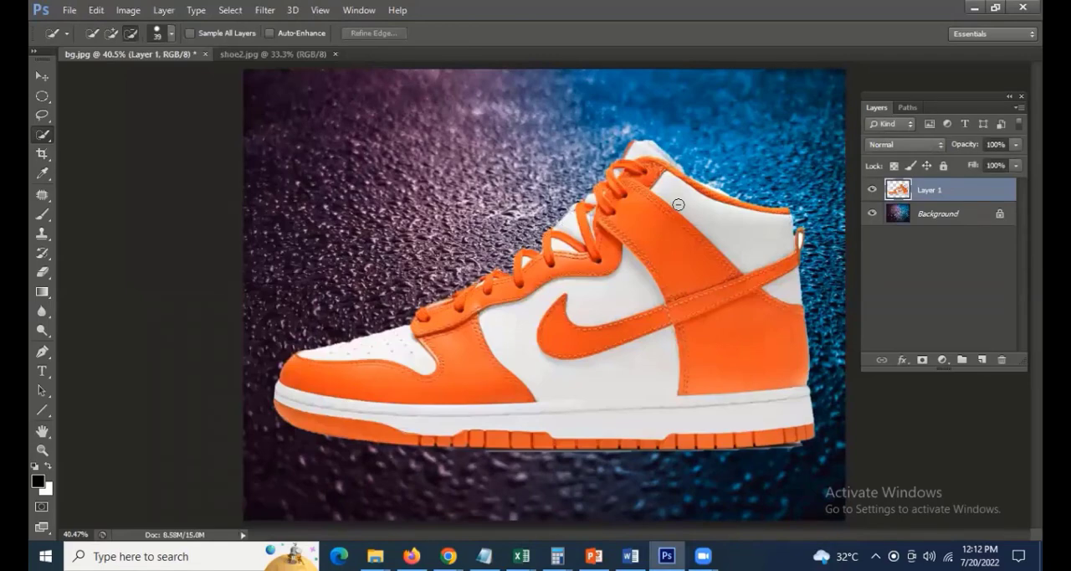
pyautogui.hotkey('ctrl', 'Tab')
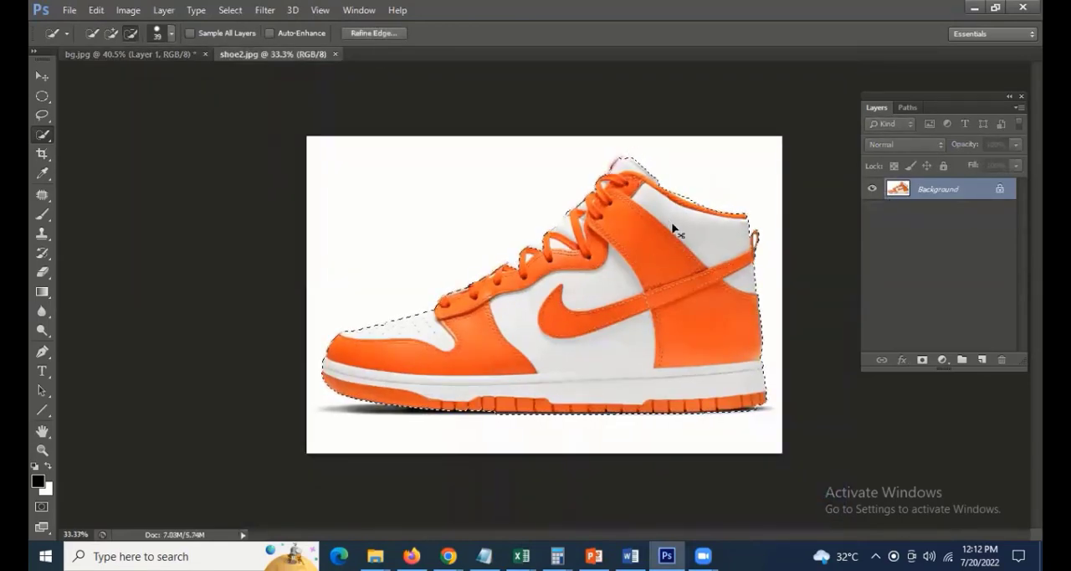
pyautogui.hotkey('ctrl', 'Tab')
# Erase the leftover white fringe at the shoe's upper collar and the strip beneath the sole with a hard 40 px eraser
pyautogui.scroll(1, 706, 207)
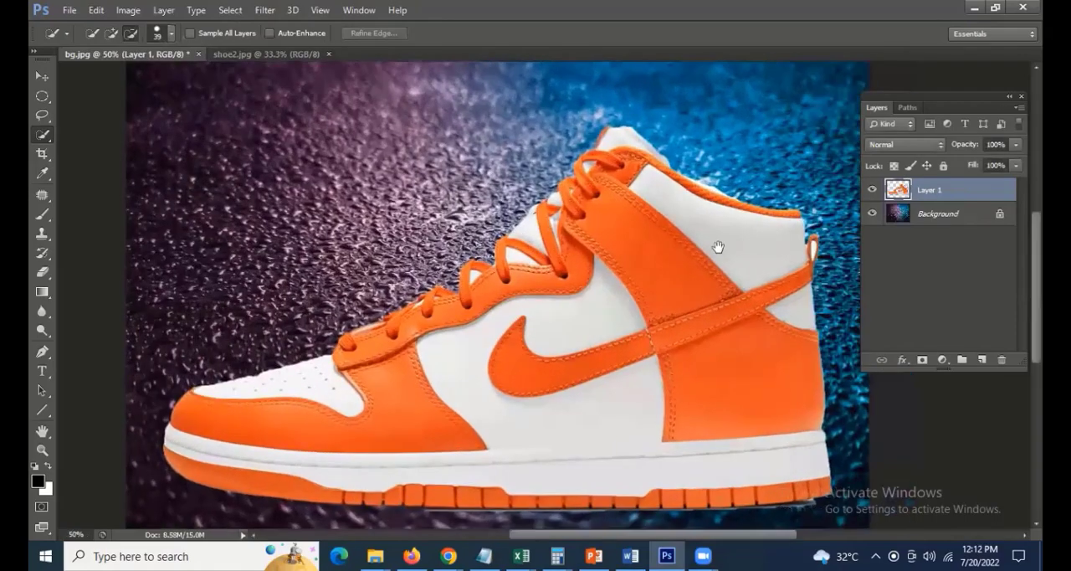
pyautogui.click(42, 271)
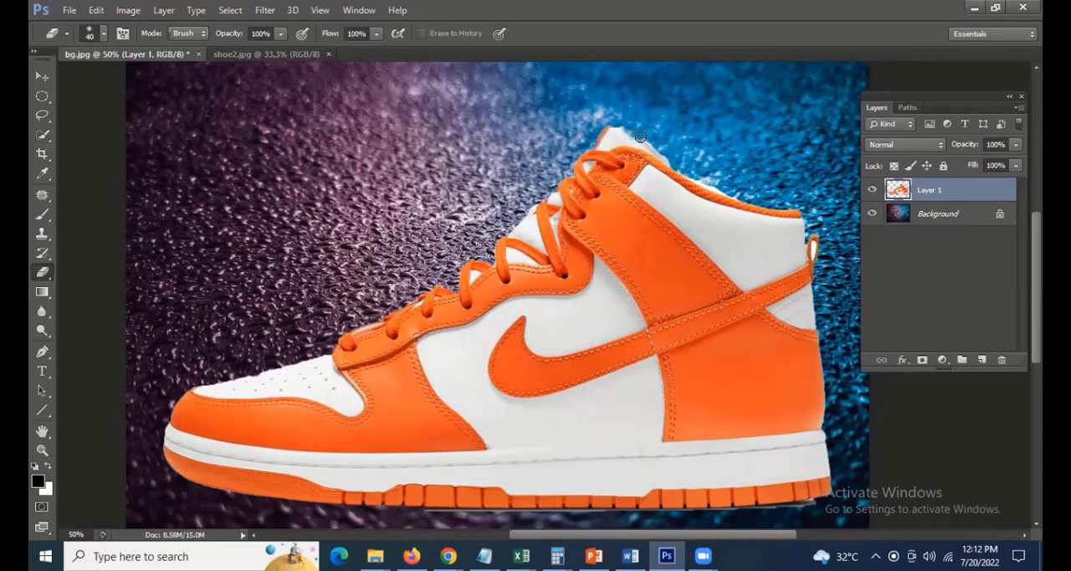
pyautogui.click(103, 33)
pyautogui.click(82, 150)
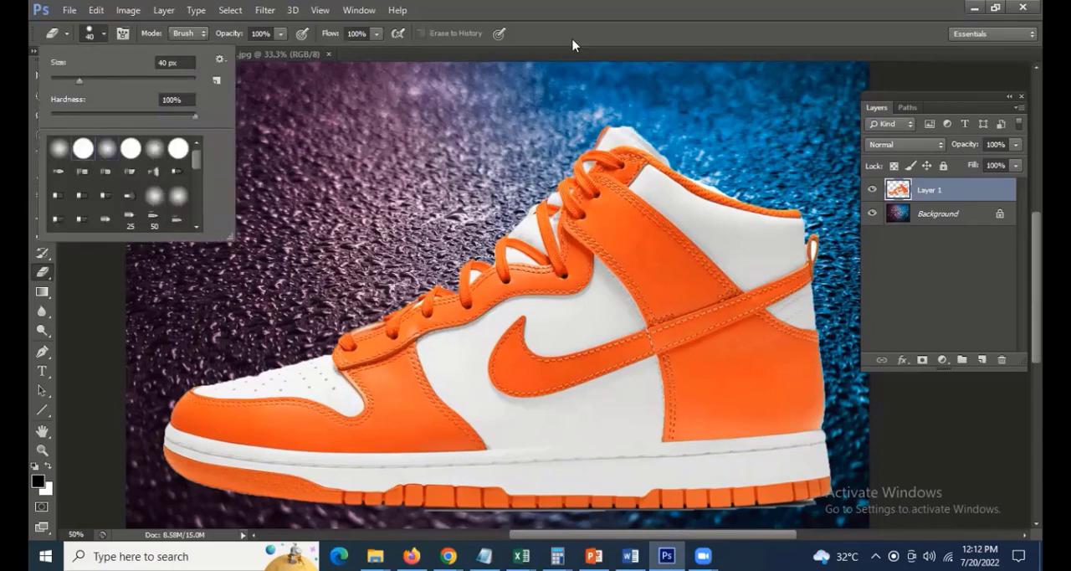
pyautogui.click(580, 14)
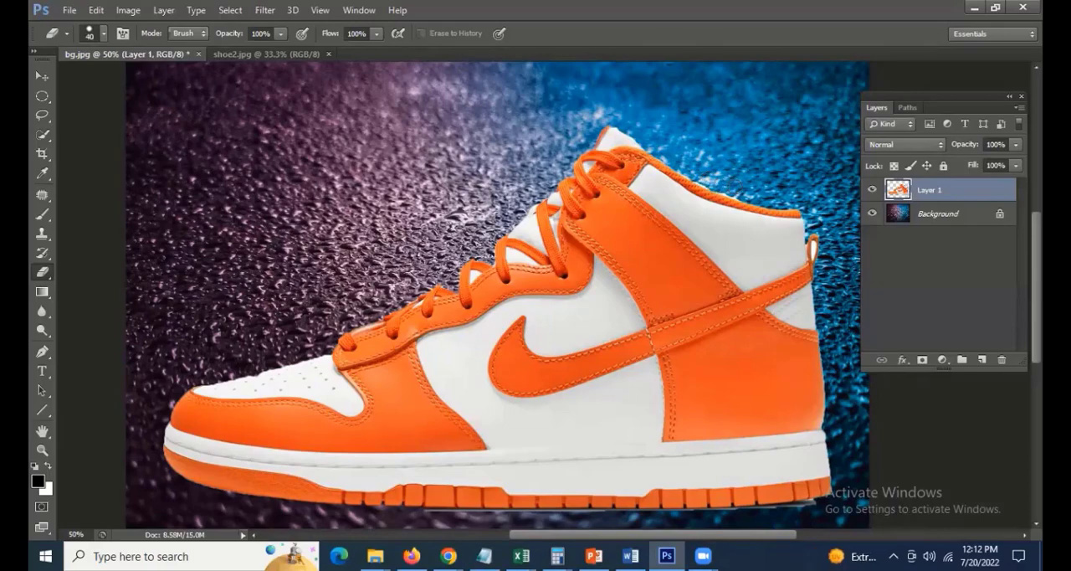
pyautogui.scroll(-4, 675, 348)
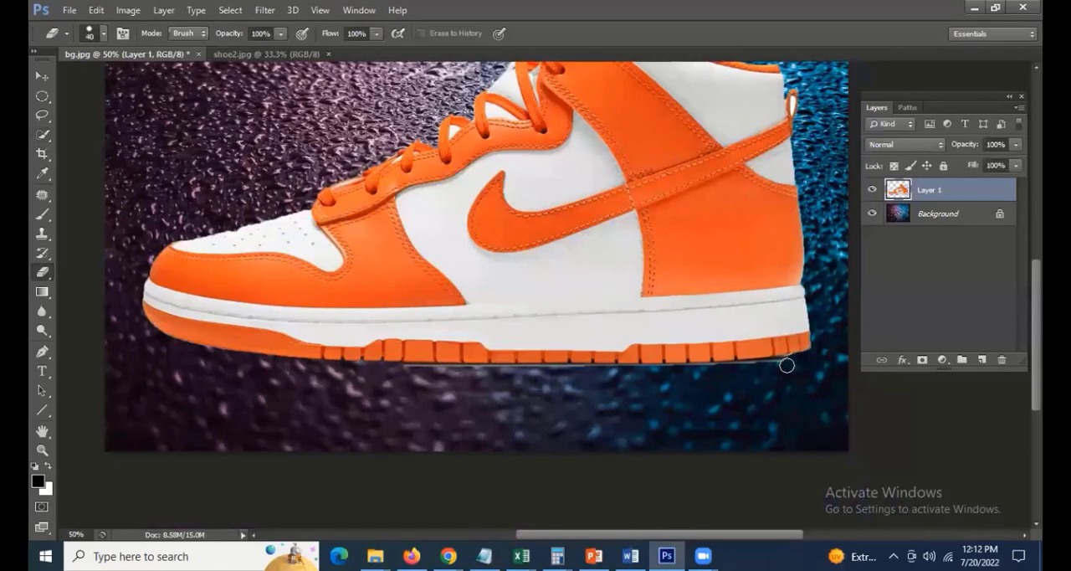
pyautogui.moveTo(792, 362); pyautogui.dragTo(387, 371)
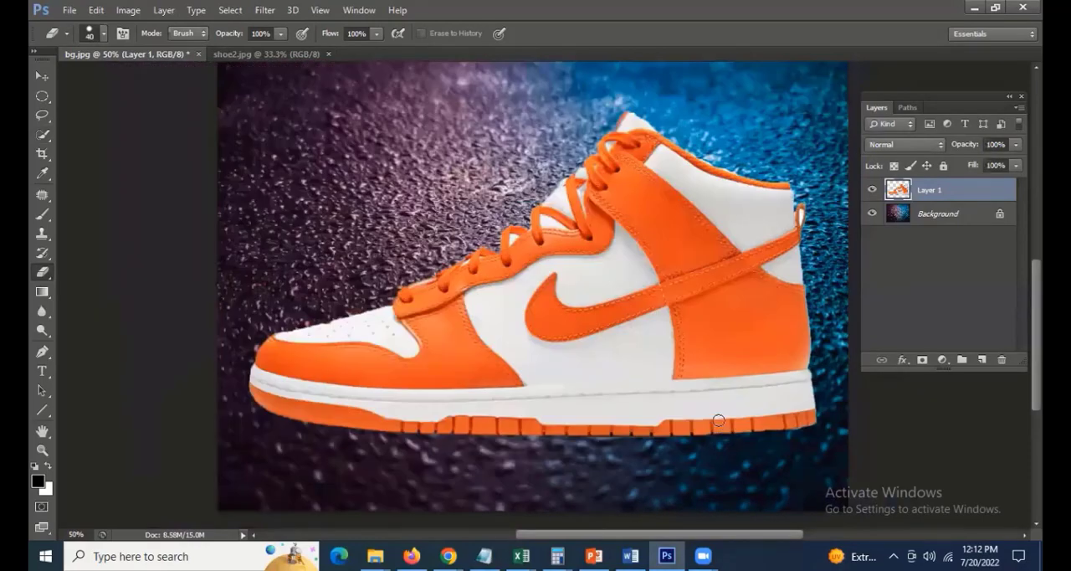
# Free Transform the shoe layer to about 73% scale, rotate it slightly clockwise, and place it in the lower-right area of the background
pyautogui.hotkey('ctrl', '0')
pyautogui.press('v')
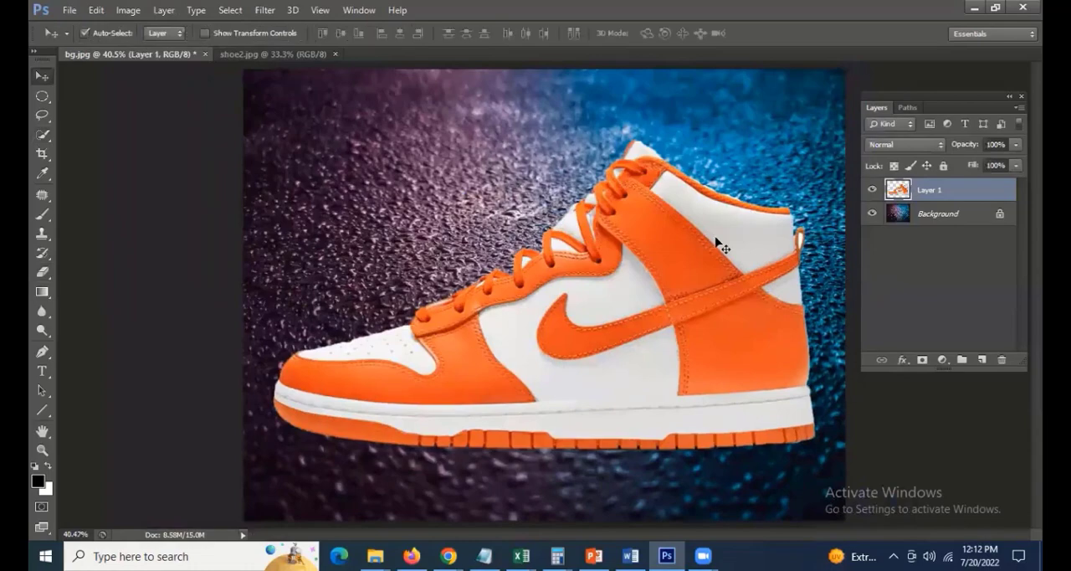
pyautogui.click(98, 11)
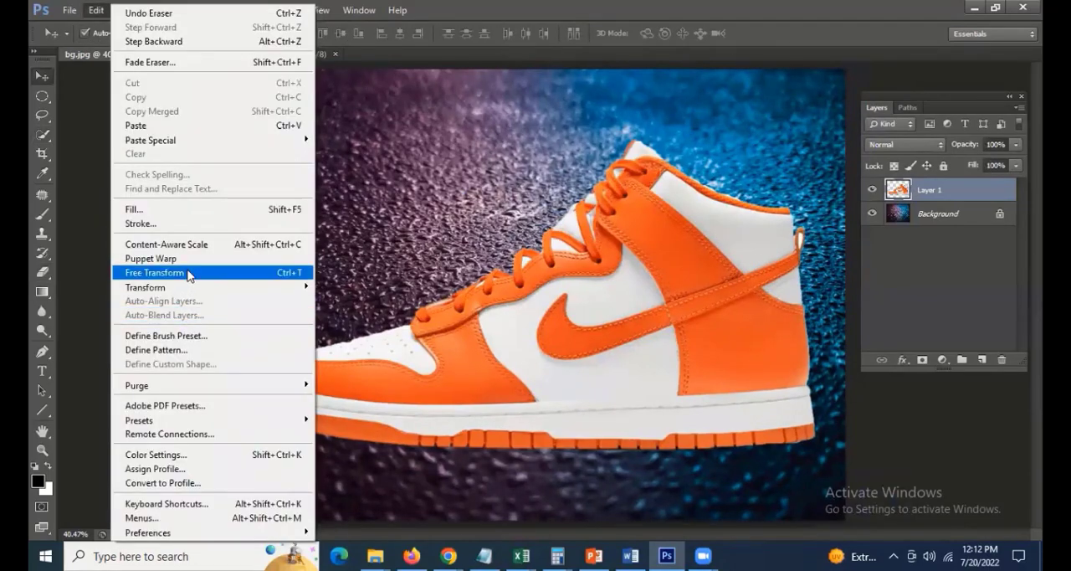
pyautogui.click(187, 272)
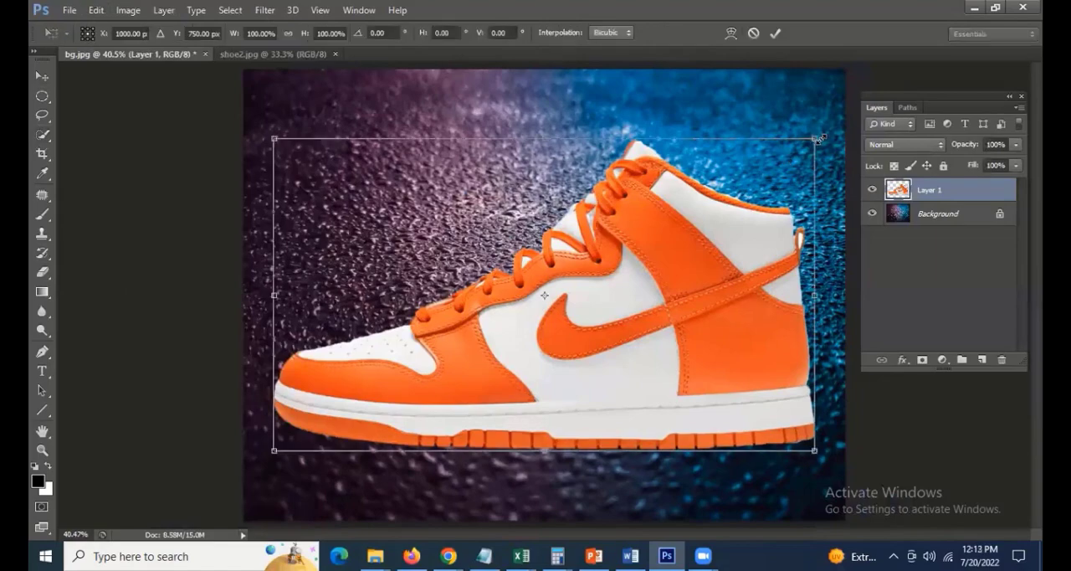
pyautogui.moveTo(806, 145); pyautogui.dragTo(747, 184)
pyautogui.moveTo(766, 126); pyautogui.dragTo(776, 297)
pyautogui.moveTo(658, 363); pyautogui.dragTo(718, 349)
pyautogui.moveTo(420, 92); pyautogui.dragTo(406, 198)
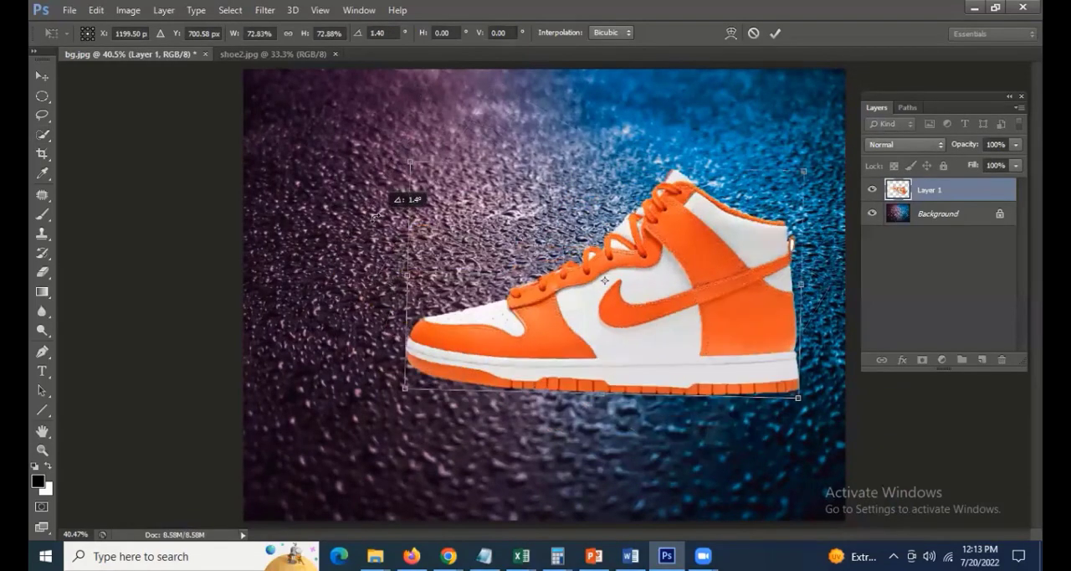
pyautogui.moveTo(636, 289); pyautogui.dragTo(631, 334)
pyautogui.press('Return')
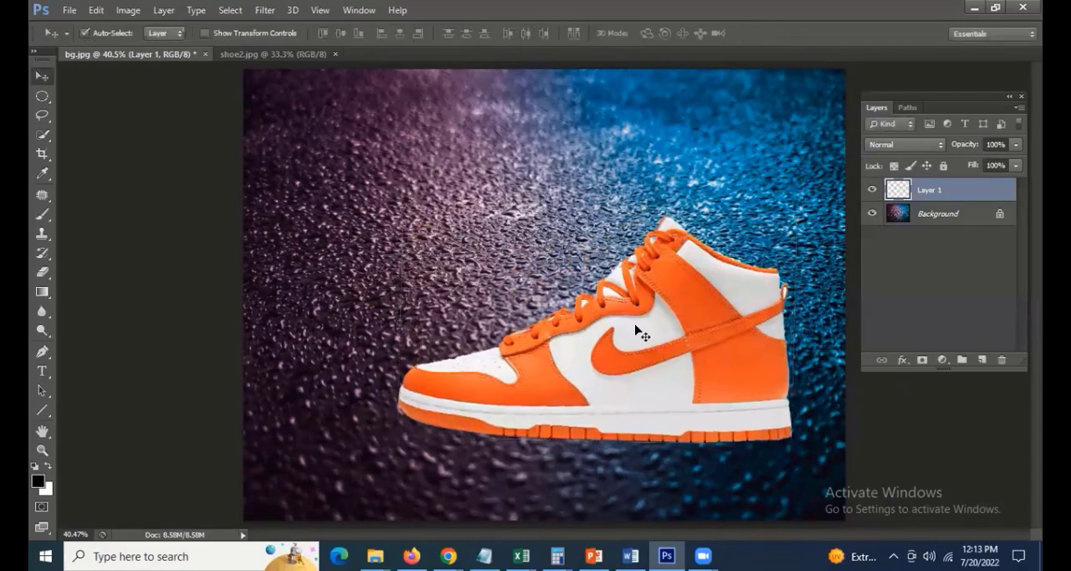
# Add an Outer Glow effect to the shoe layer with Normal blend mode and 100% opacity
pyautogui.click(902, 360)
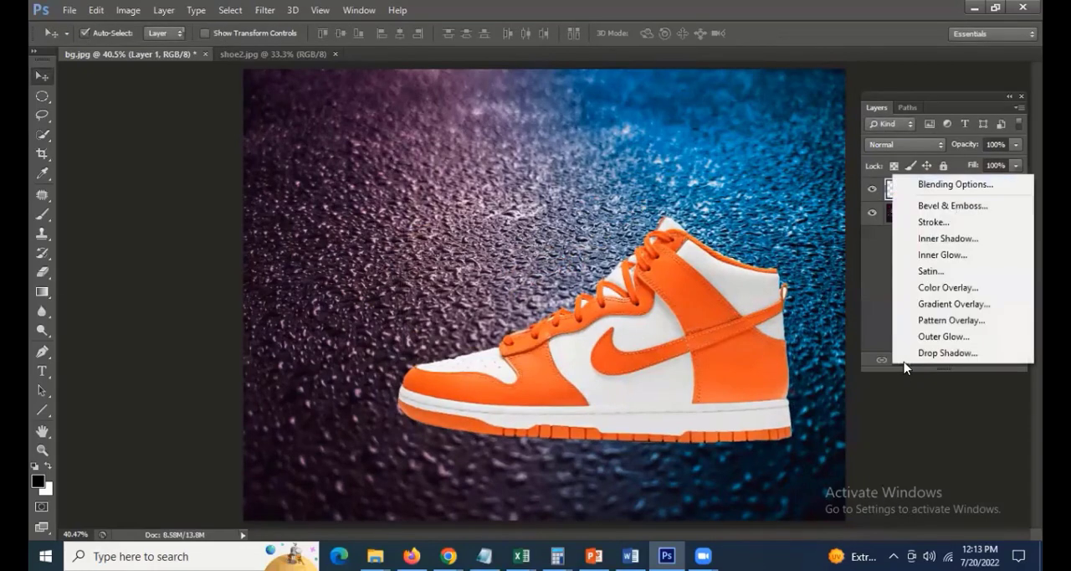
pyautogui.click(947, 334)
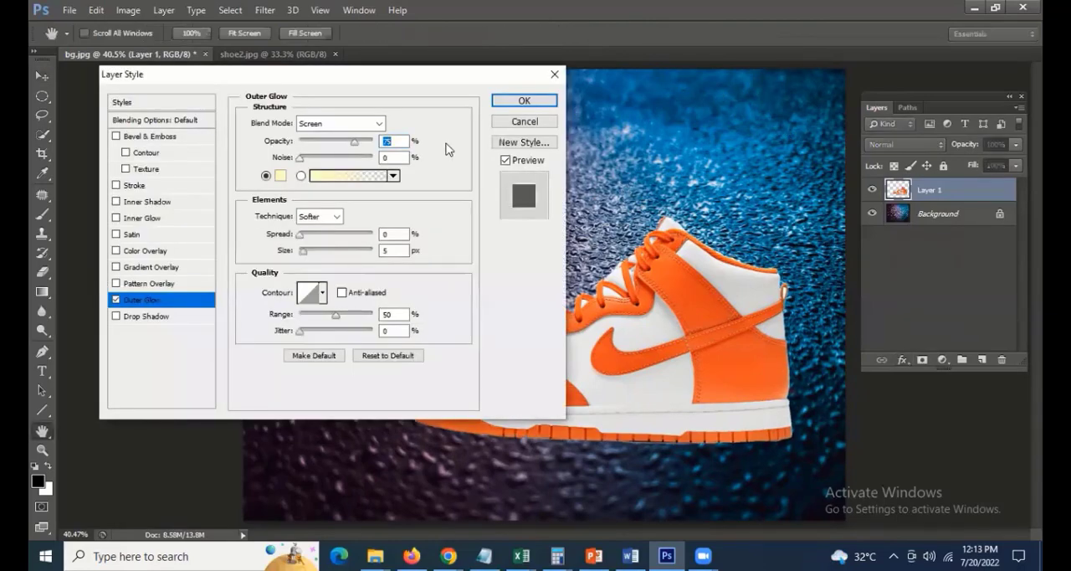
pyautogui.moveTo(328, 78); pyautogui.dragTo(281, 31)
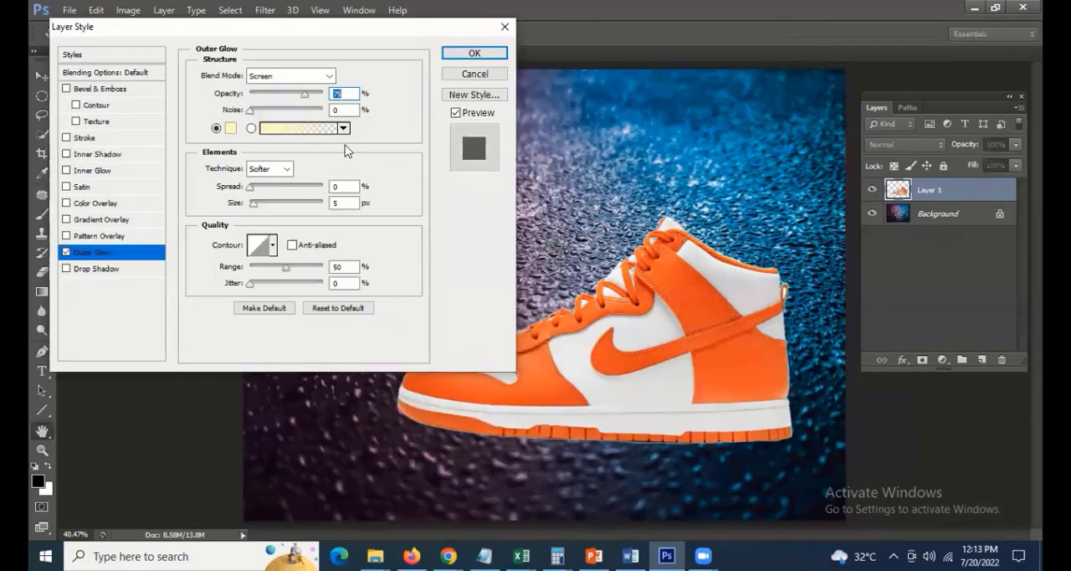
pyautogui.click(282, 79)
pyautogui.click(299, 90)
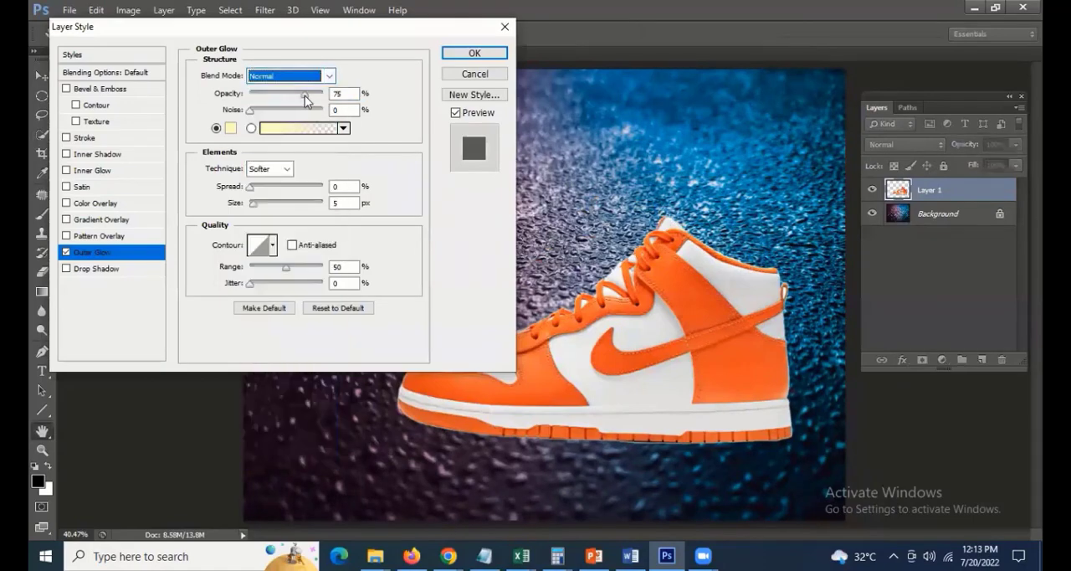
pyautogui.moveTo(304, 95); pyautogui.dragTo(326, 95)
# Set the outer glow's color to black (000000), spread to 4% and size to 35 px, and apply the layer style
pyautogui.click(233, 128)
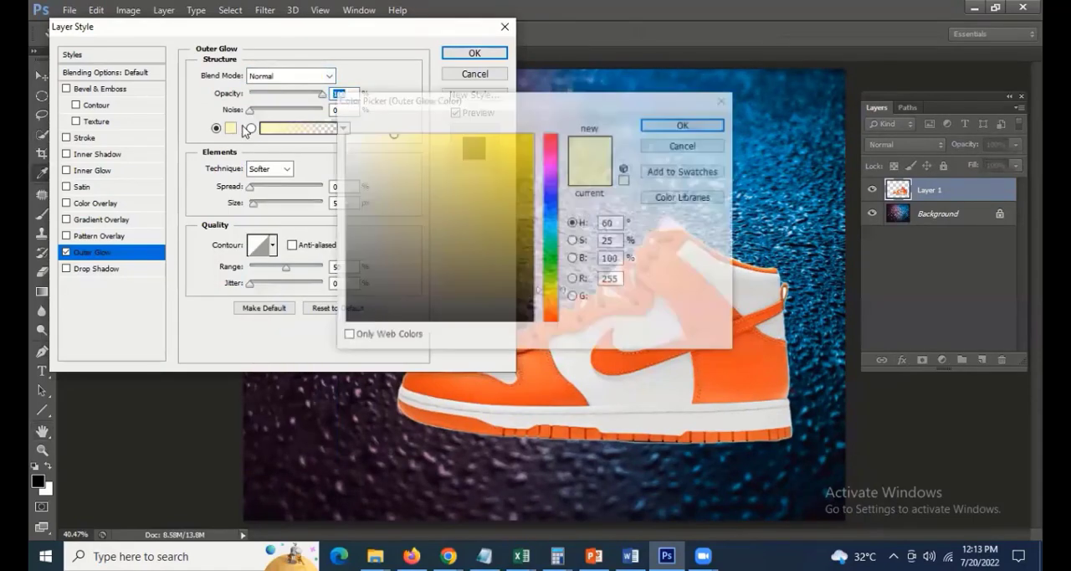
pyautogui.moveTo(370, 283); pyautogui.dragTo(344, 322)
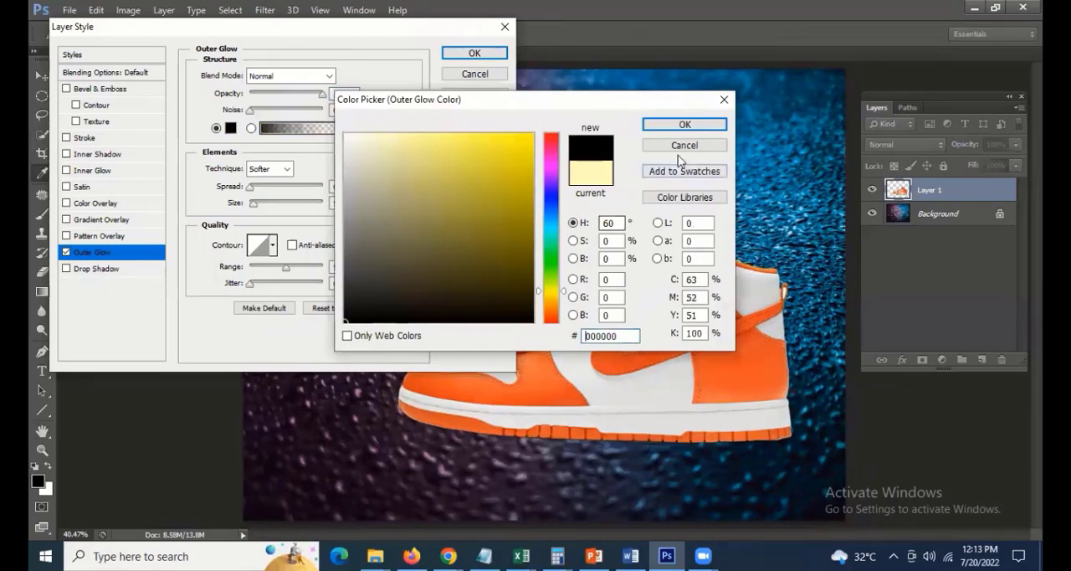
pyautogui.press('Return')
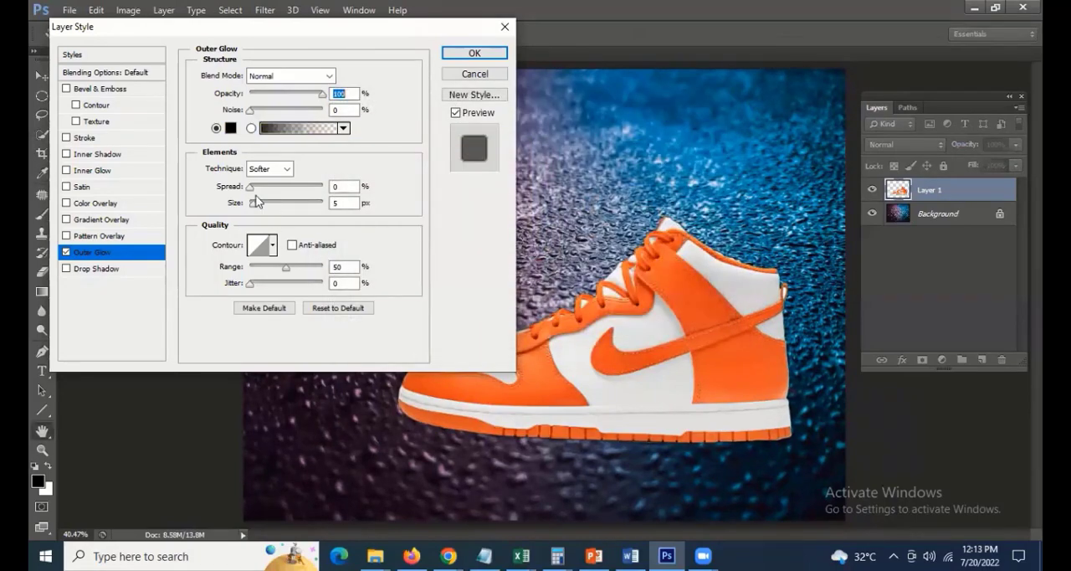
pyautogui.moveTo(251, 204)
pyautogui.mouseDown()
pyautogui.moveTo(253, 188)
pyautogui.moveTo(261, 203)
pyautogui.mouseUp()
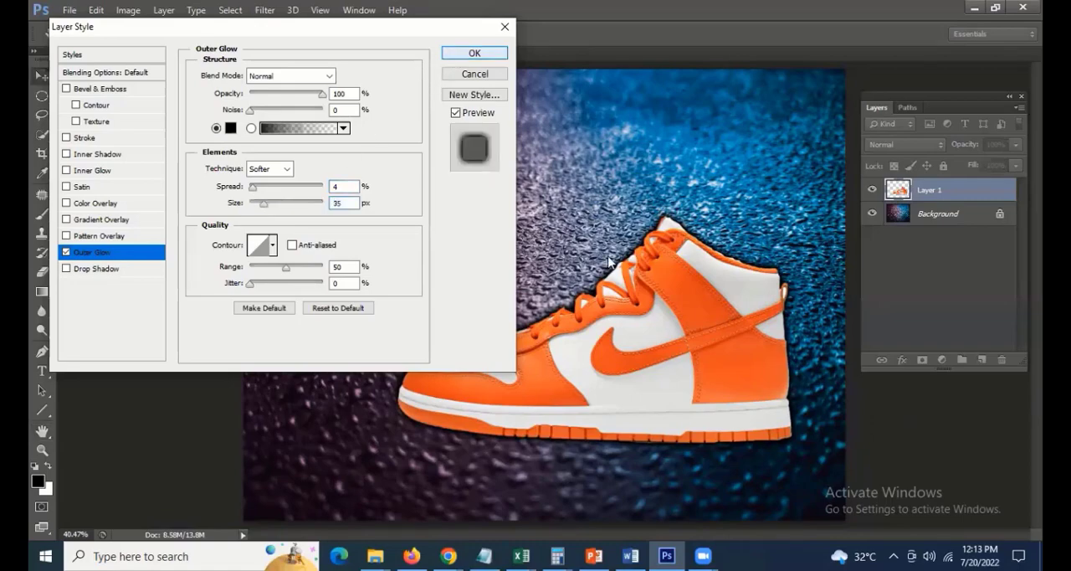
pyautogui.click(470, 53)
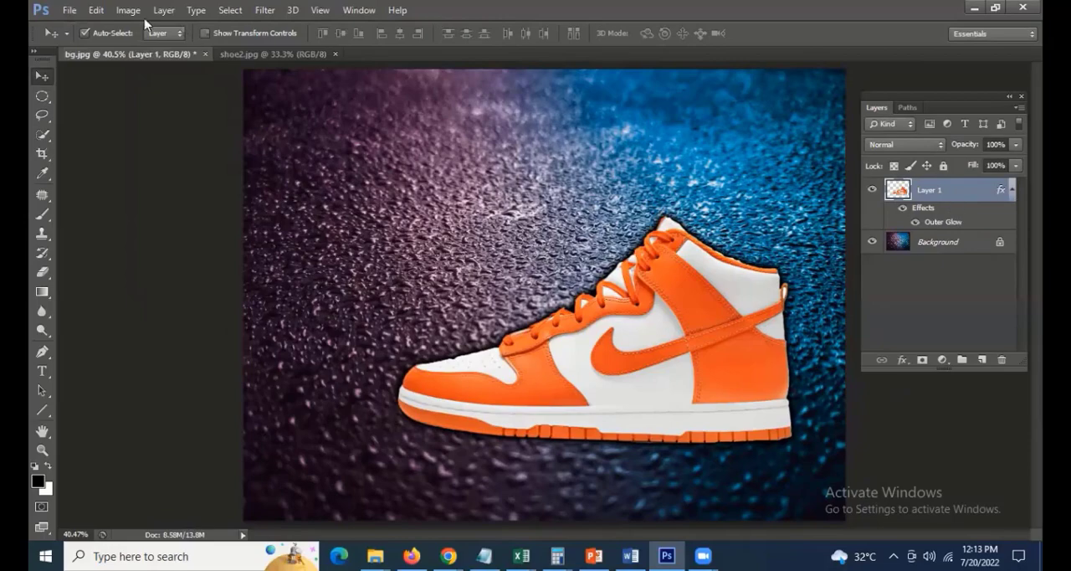
# Save the composite to the Desktop as shoe in Photoshop PSD format, accept the format options, and close the document
pyautogui.click(70, 11)
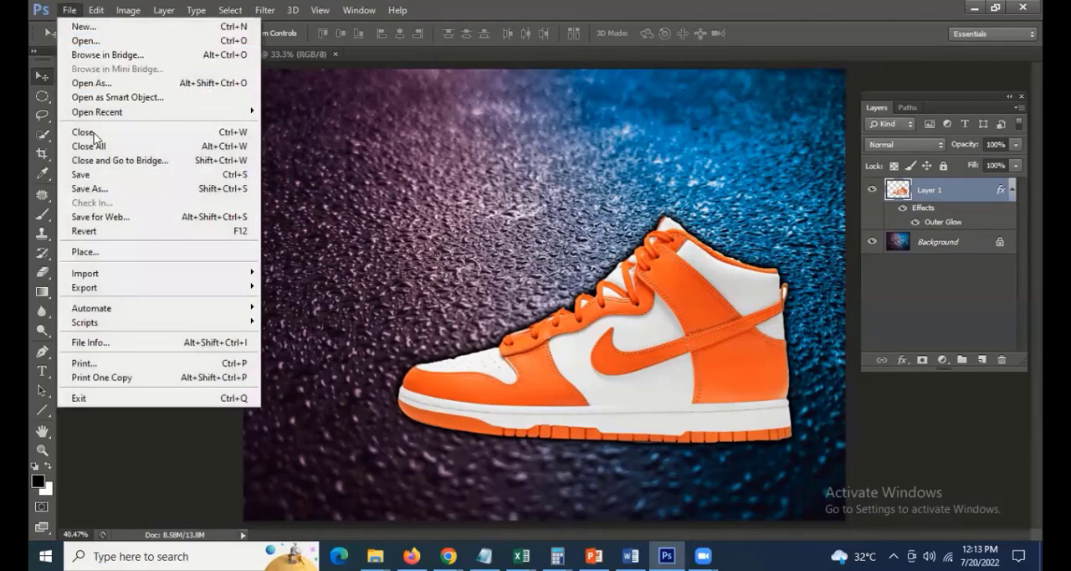
pyautogui.click(83, 174)
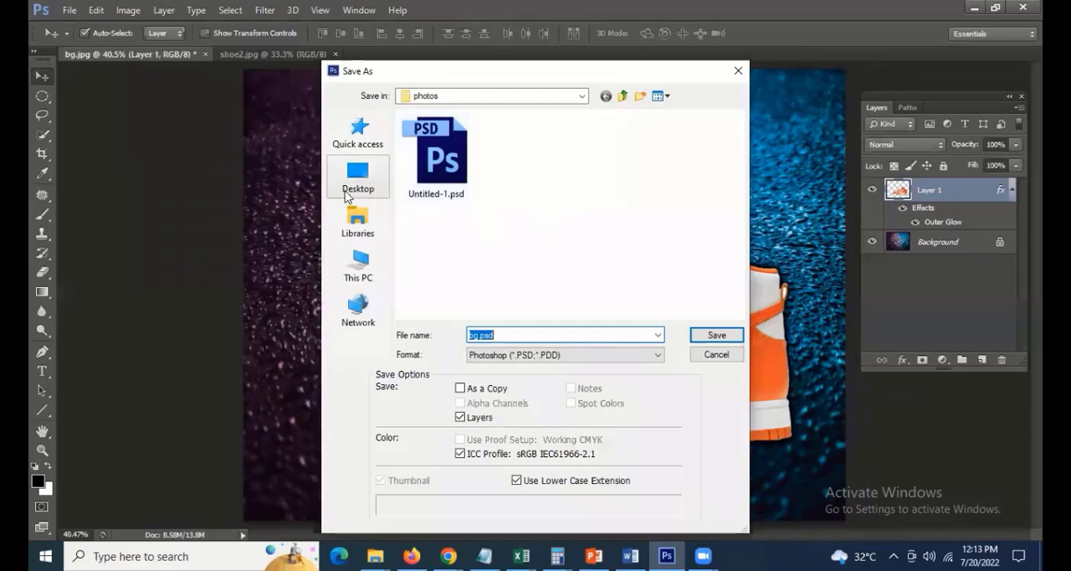
pyautogui.click(348, 193)
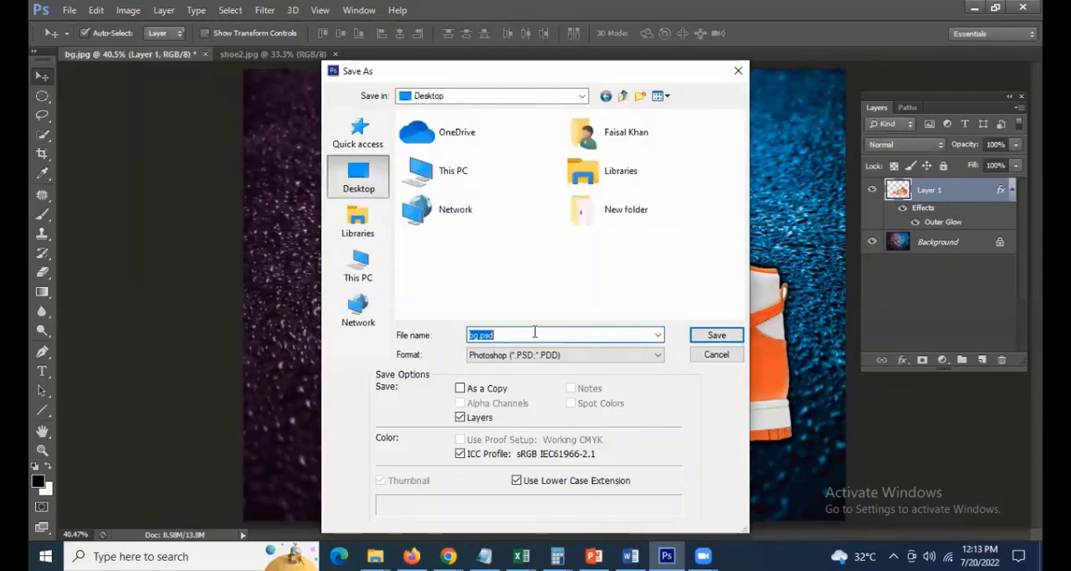
pyautogui.write('shoe')
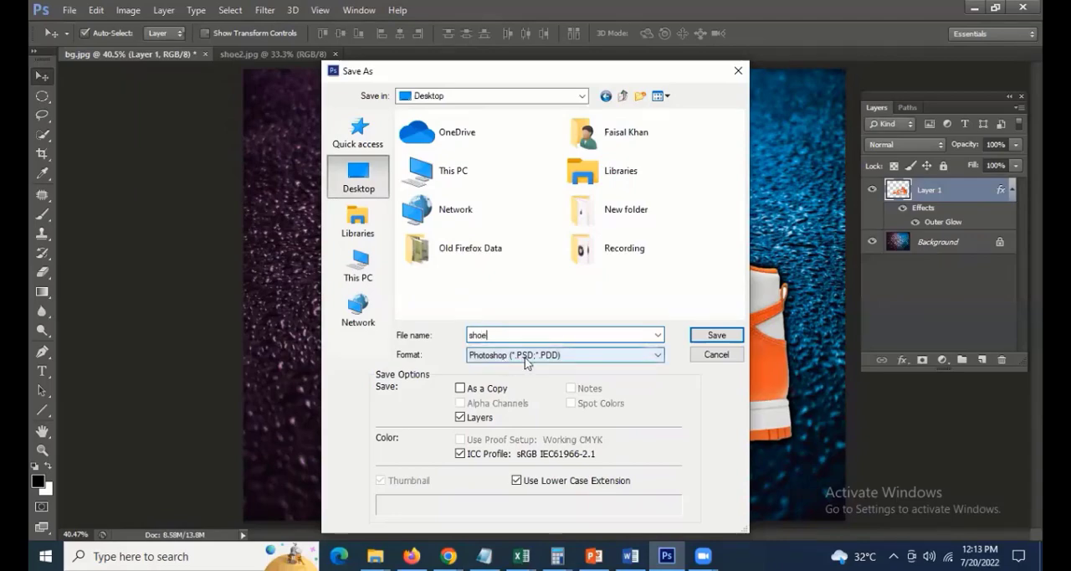
pyautogui.click(726, 336)
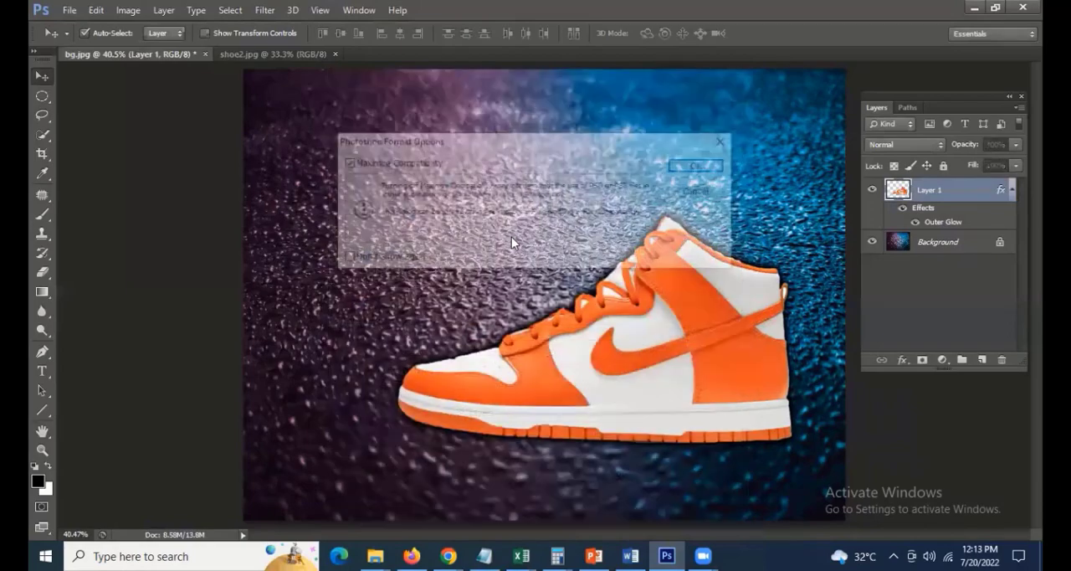
pyautogui.click(694, 165)
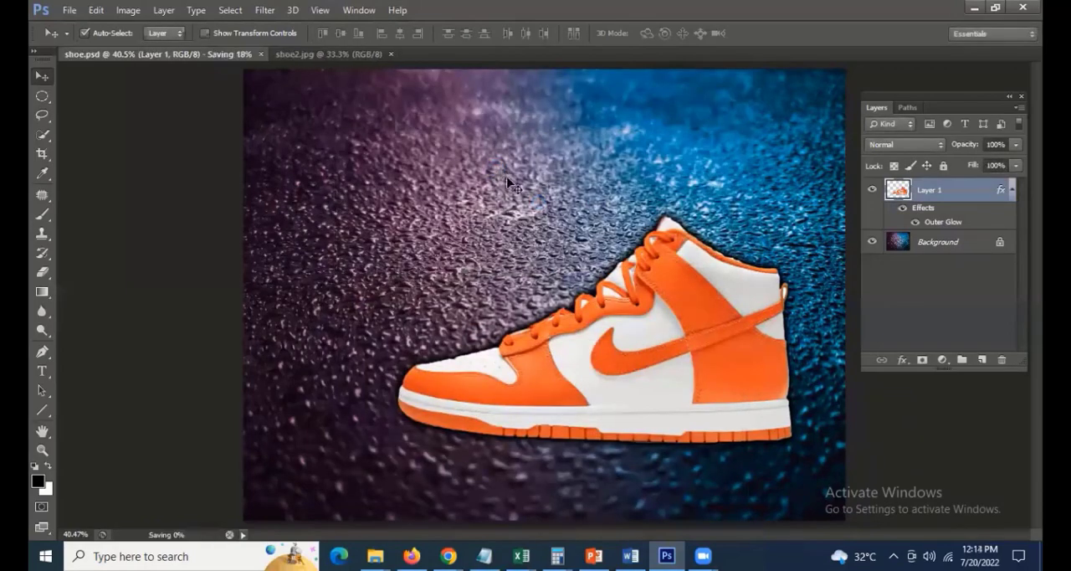
pyautogui.hotkey('ctrl', 'w')
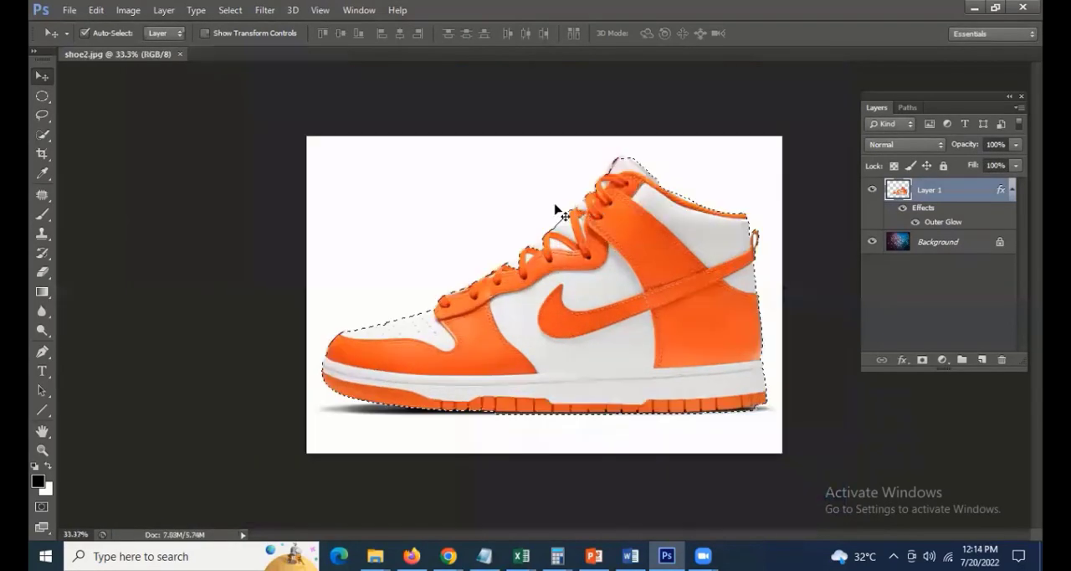
# Close the shoe2.jpg document and open shoe.psd from the Desktop
pyautogui.hotkey('ctrl', 'w')
pyautogui.click(75, 10)
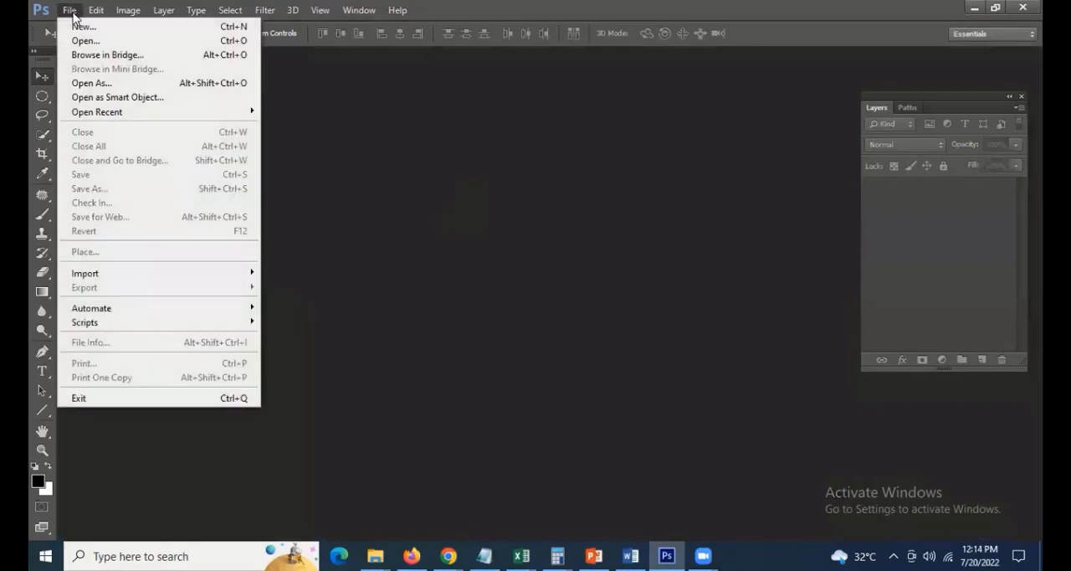
pyautogui.click(81, 41)
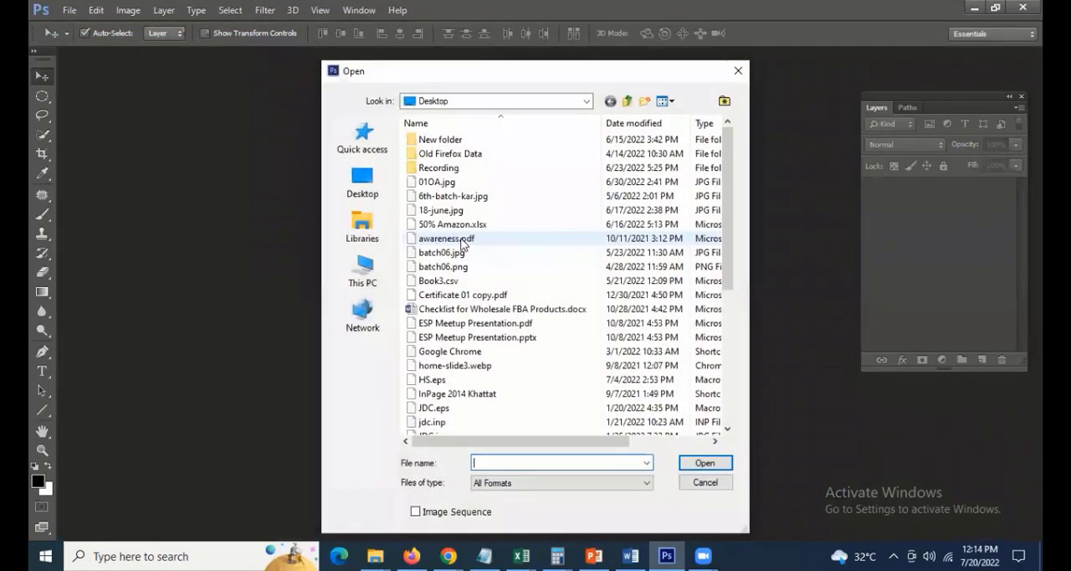
pyautogui.click(450, 239)
pyautogui.press('s')
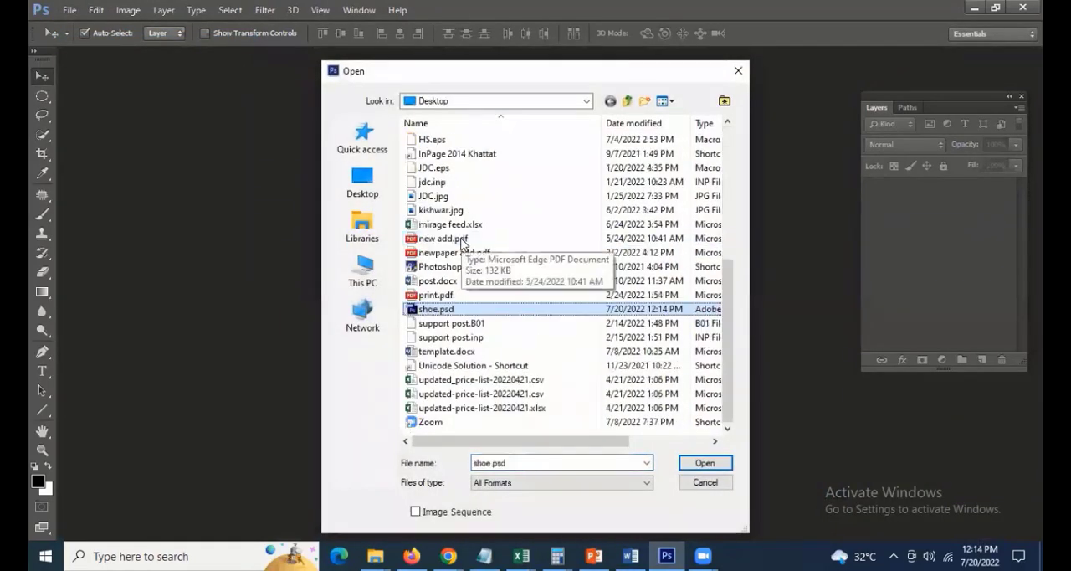
pyautogui.press('Return')
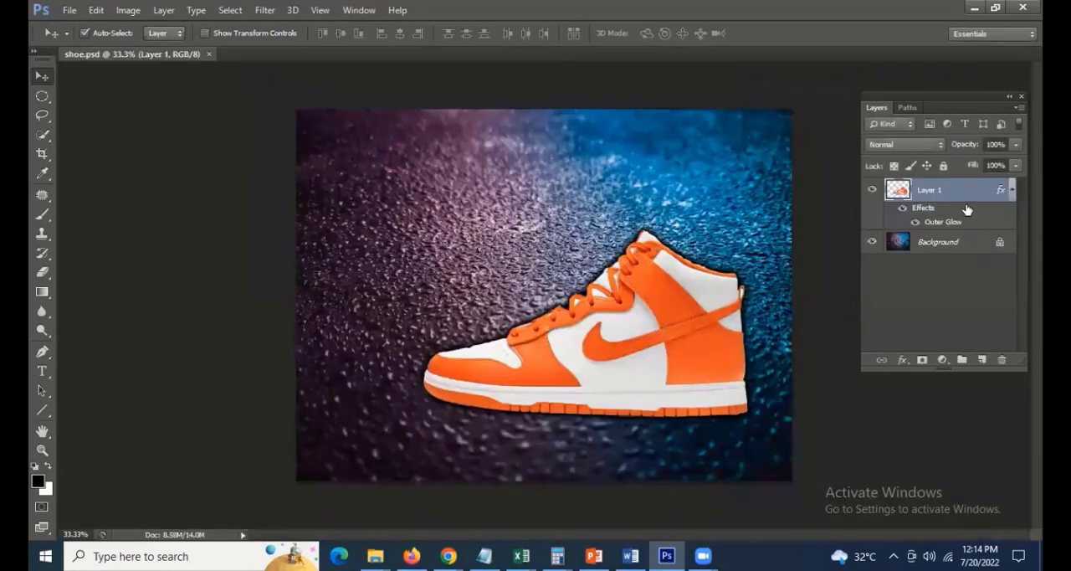
# Hide and show the shoe layer to check it, and move the shoe slightly up on the background
pyautogui.click(870, 190)
pyautogui.click(871, 190)
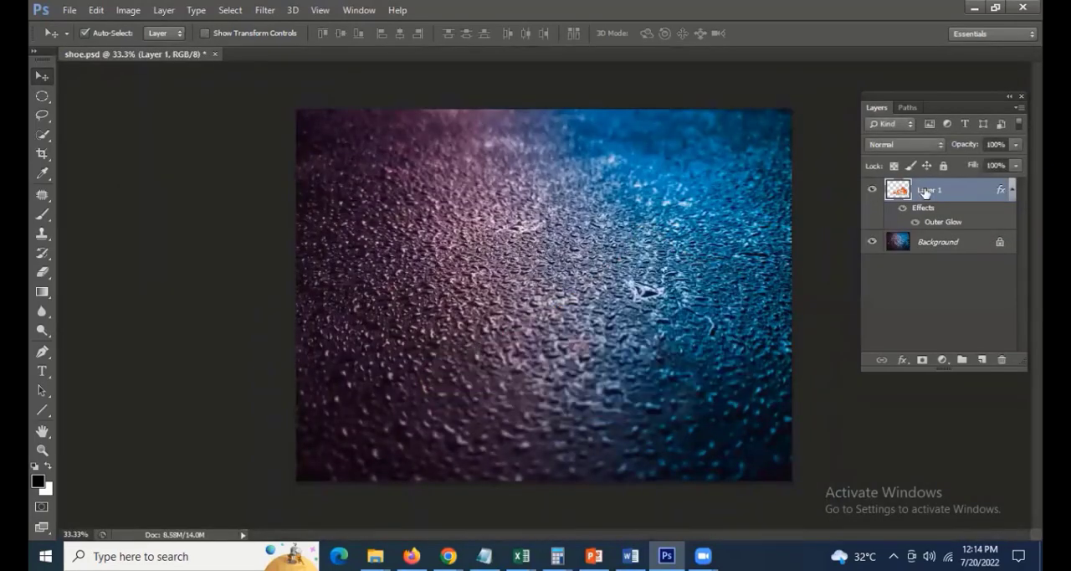
pyautogui.moveTo(565, 313); pyautogui.dragTo(575, 353)
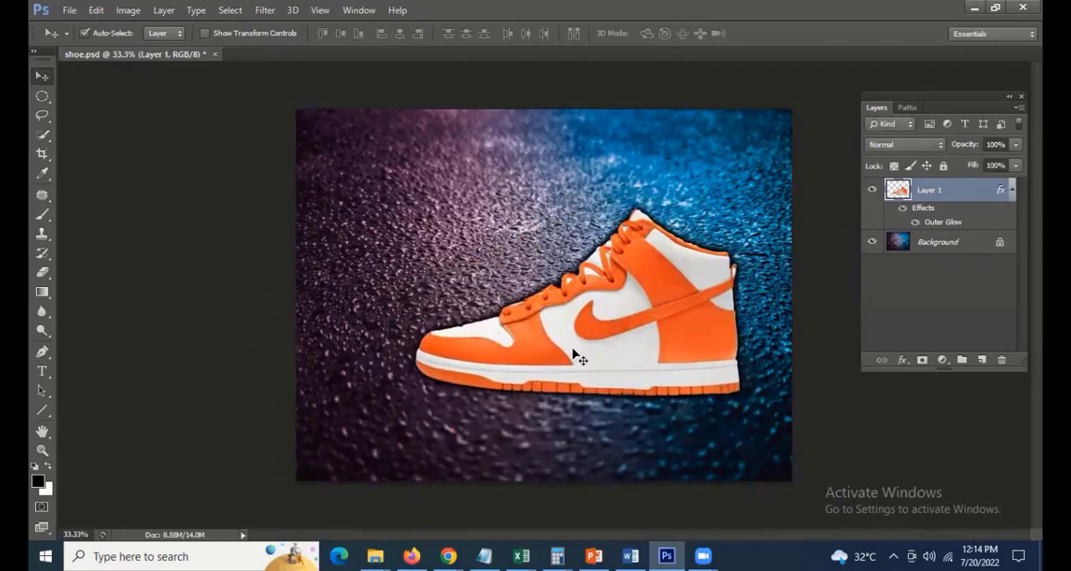
# Free Transform the shoe to about 84% scale, rotate it about -29.5°, and move it toward the right edge of the background
pyautogui.click(100, 11)
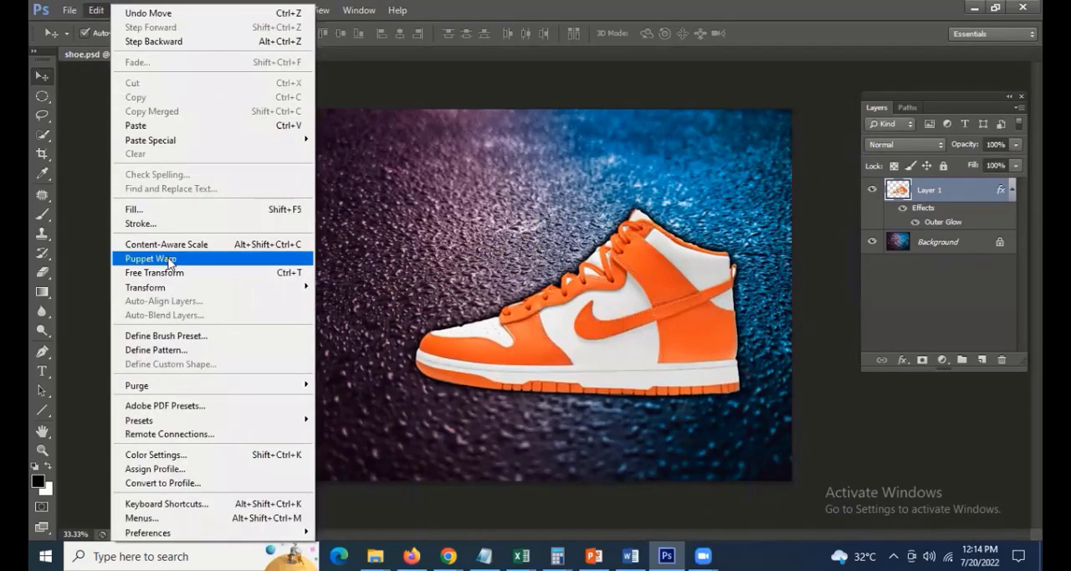
pyautogui.click(167, 273)
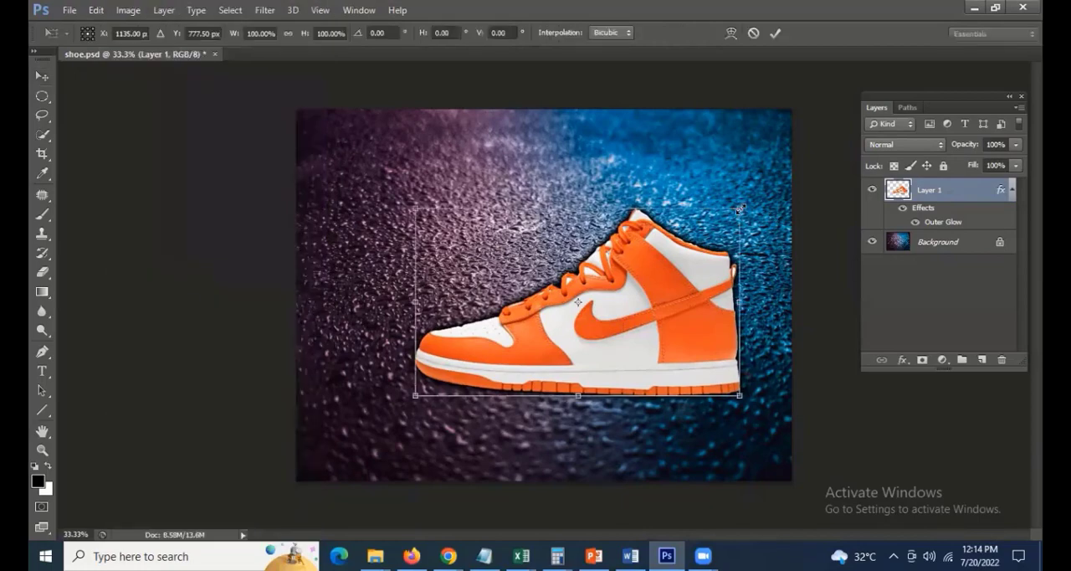
pyautogui.moveTo(741, 210); pyautogui.dragTo(712, 224)
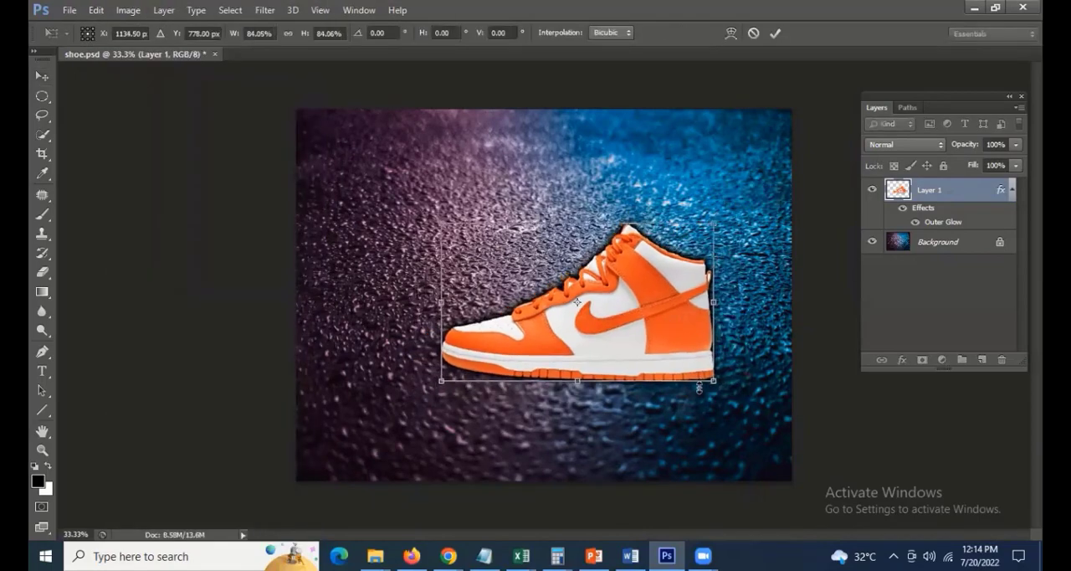
pyautogui.moveTo(733, 364); pyautogui.dragTo(756, 299)
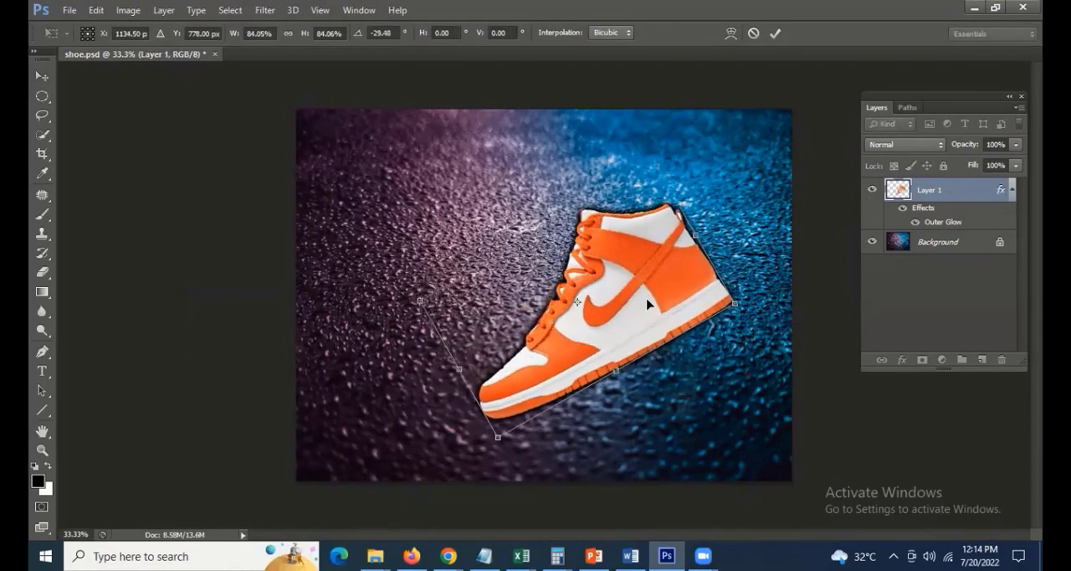
pyautogui.press('Return')
pyautogui.moveTo(638, 304); pyautogui.dragTo(691, 290)
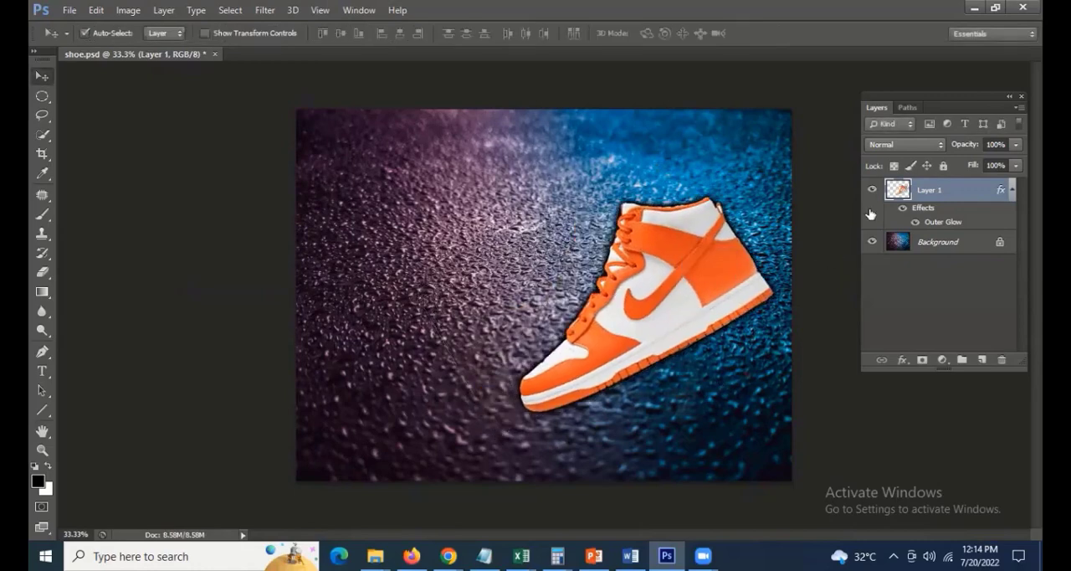
# Duplicate Layer 1 as Layer 1 copy within shoe.psd and place the copied shoe to the left of the original
pyautogui.rightClick(953, 193)
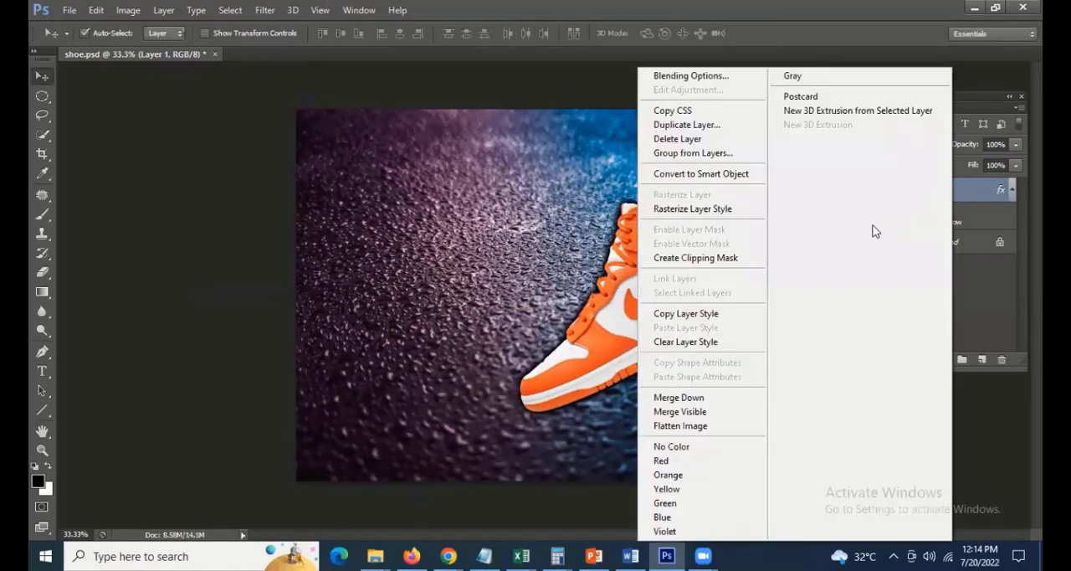
pyautogui.click(687, 125)
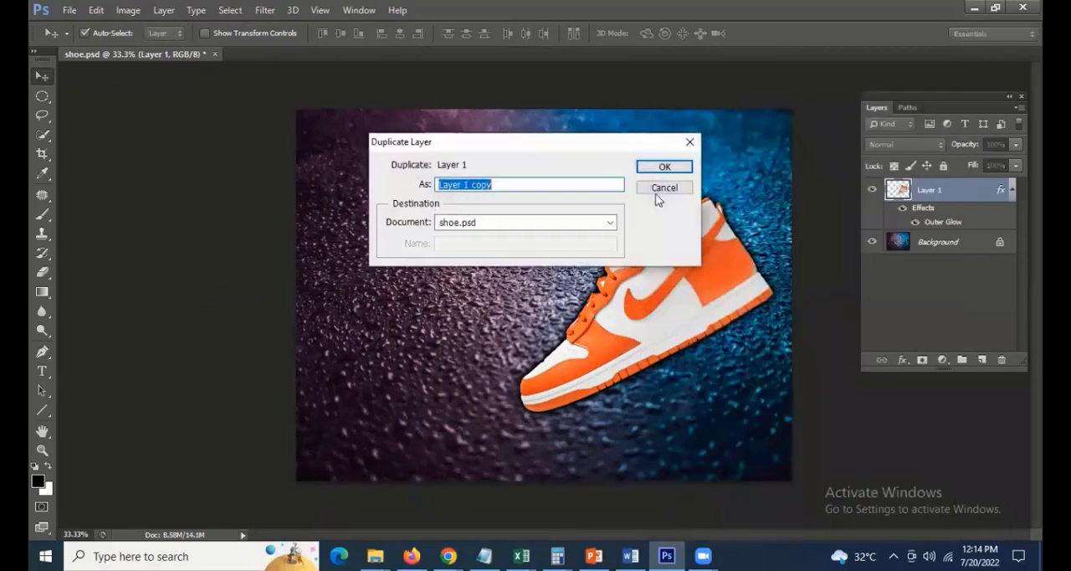
pyautogui.press('Return')
pyautogui.moveTo(744, 281); pyautogui.dragTo(536, 282)
# Rotate the copied shoe about -36.4° with Free Transform and place it just up and left of the original shoe
pyautogui.hotkey('ctrl', 't')
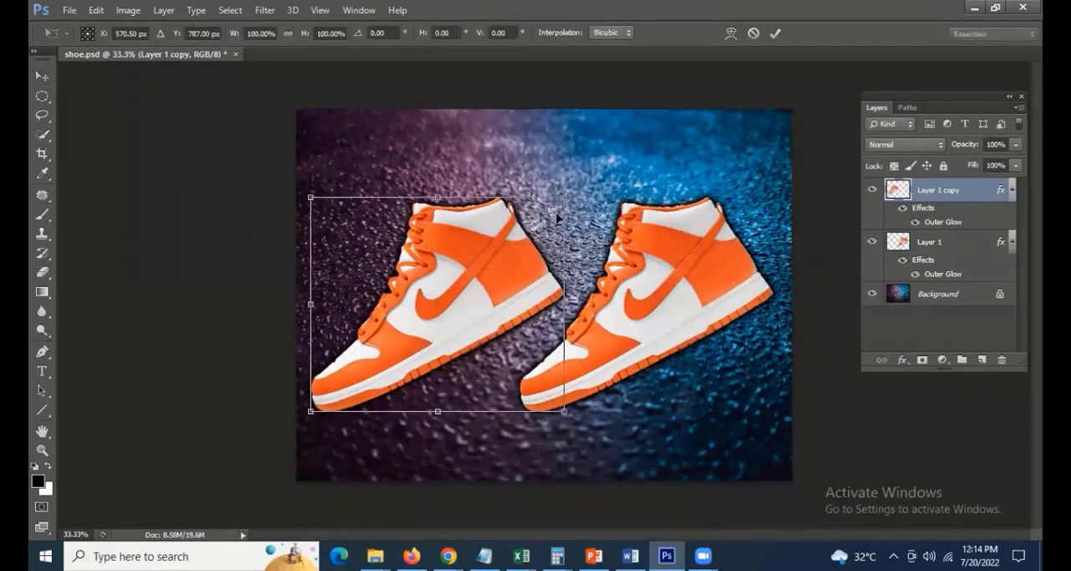
pyautogui.moveTo(561, 154); pyautogui.dragTo(506, 126)
pyautogui.moveTo(287, 187); pyautogui.dragTo(301, 228)
pyautogui.moveTo(473, 251); pyautogui.dragTo(488, 247)
pyautogui.press('Return')
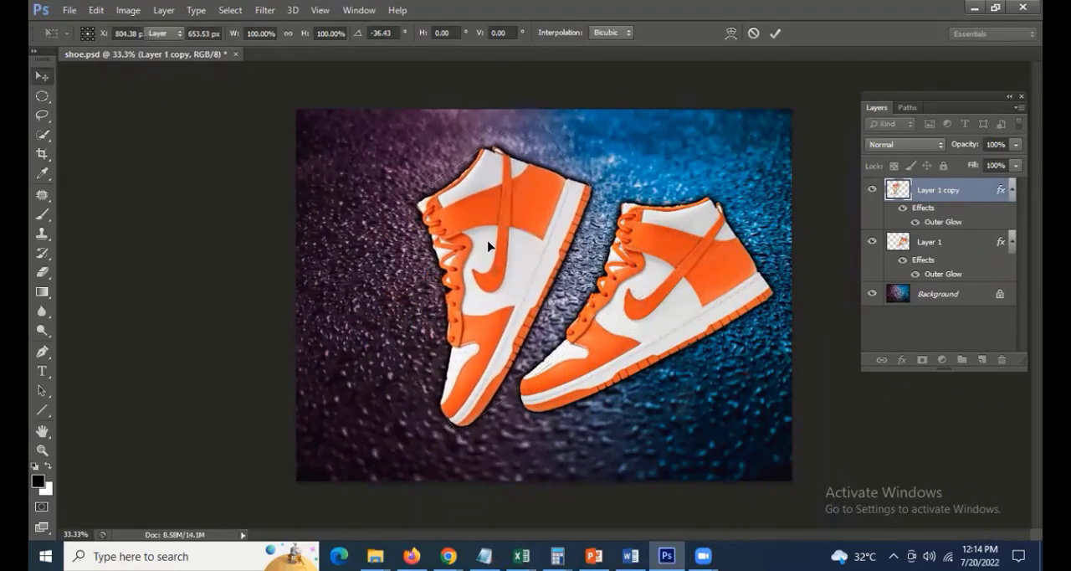
# Save the two-shoe composite and close it, and reopen shoe.psd from the Desktop
pyautogui.hotkey('ctrl', 's')
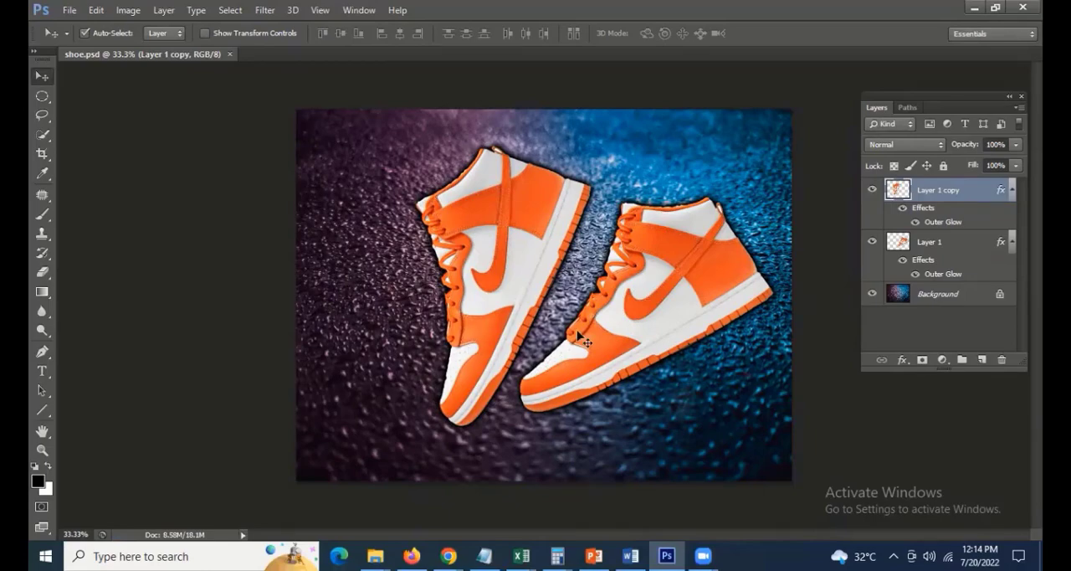
pyautogui.hotkey('ctrl', 'w')
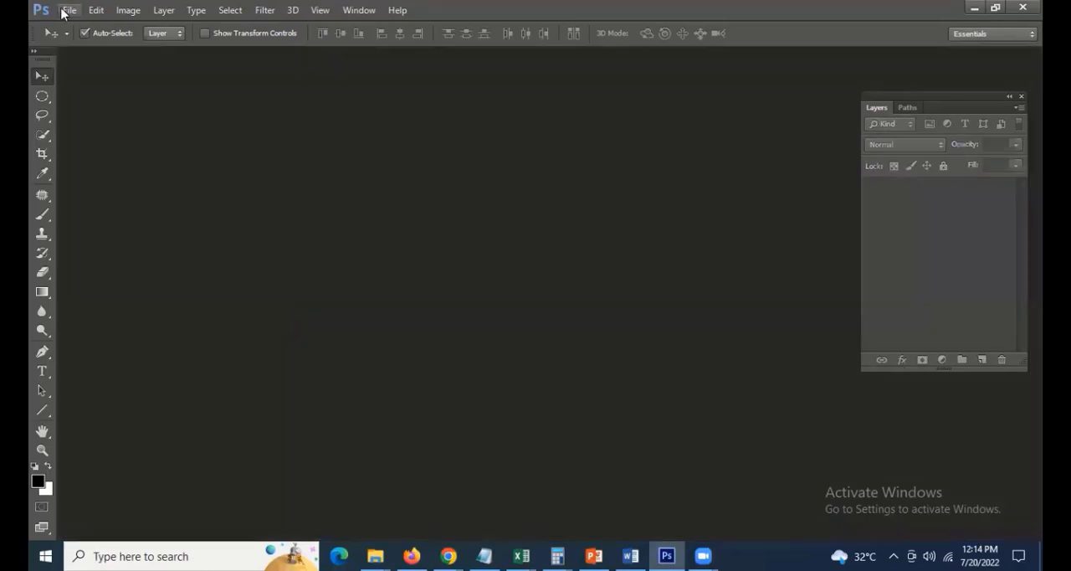
pyautogui.click(67, 11)
pyautogui.click(76, 39)
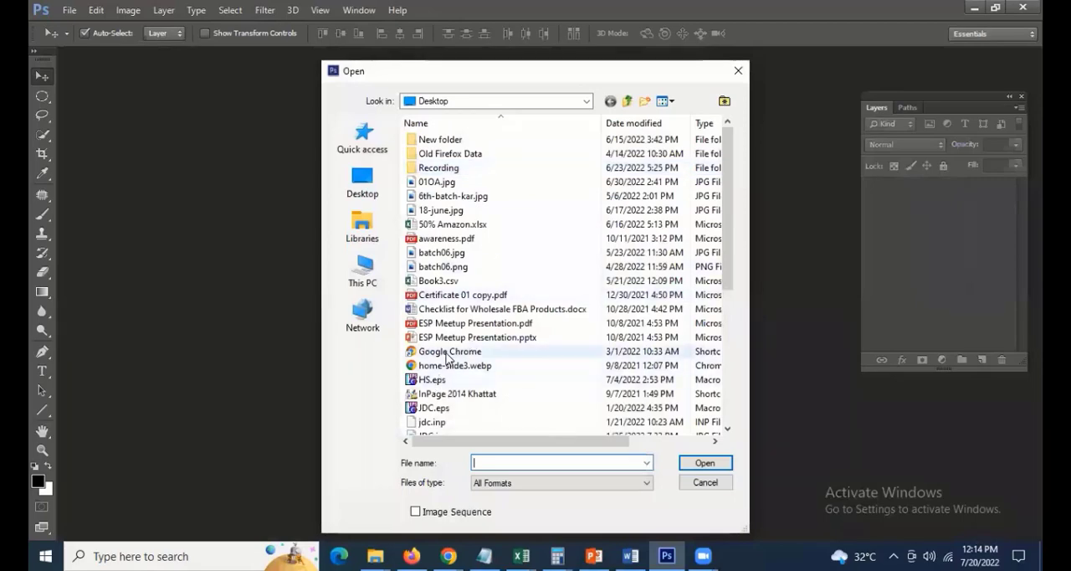
pyautogui.click(445, 353)
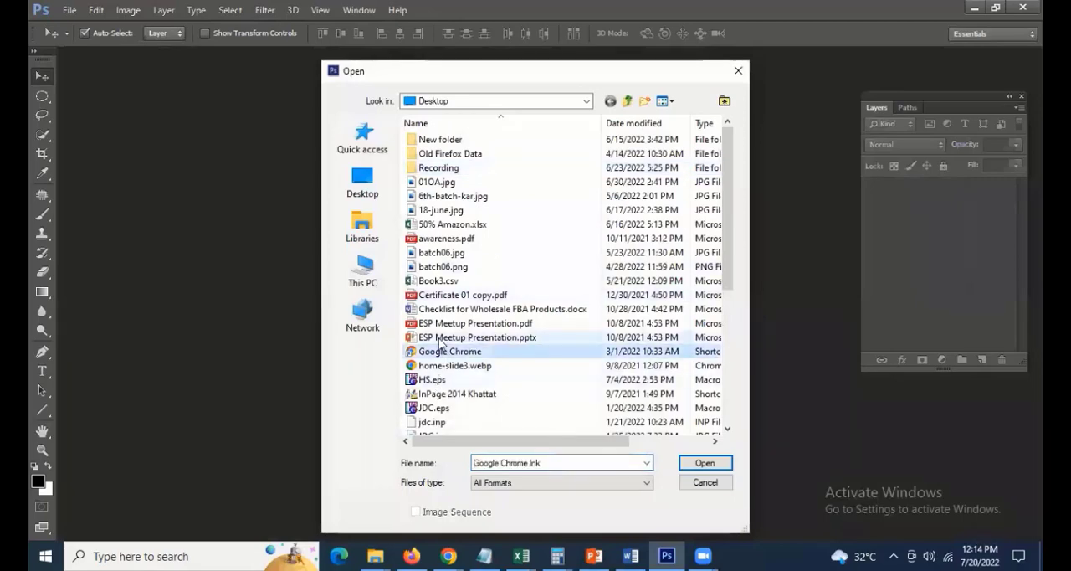
pyautogui.click(439, 338)
pyautogui.press('s')
pyautogui.press('Return')
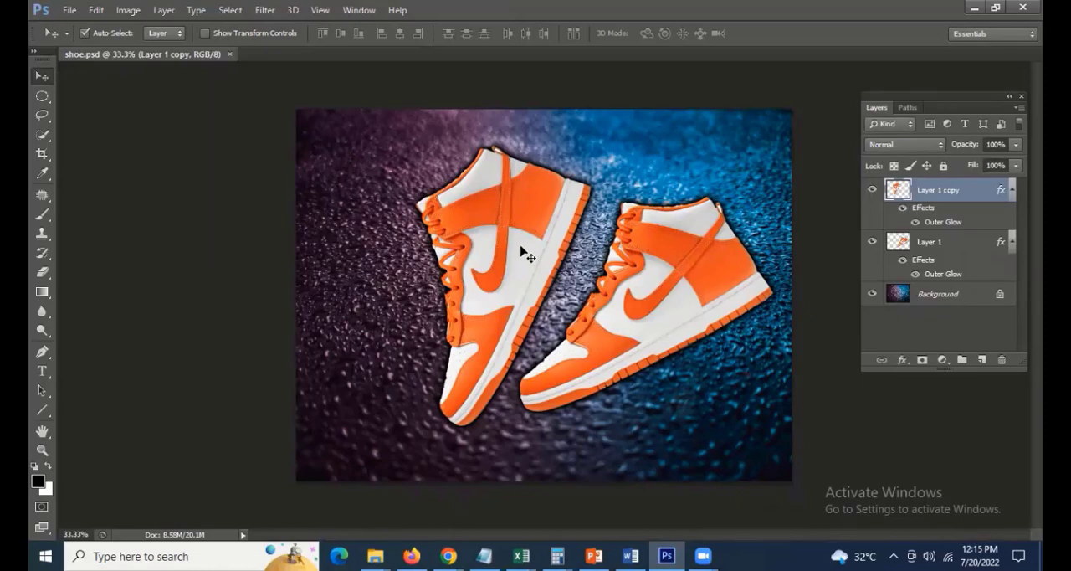
# Start Save for Web for the composite and examine the shoe edges and laces in the JPEG High preview
pyautogui.click(70, 12)
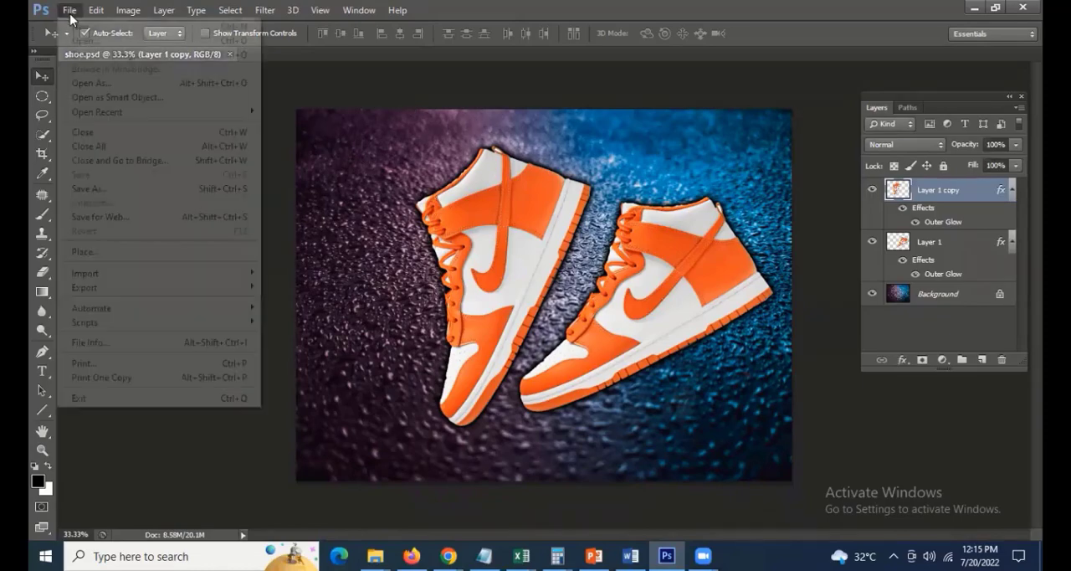
pyautogui.click(93, 216)
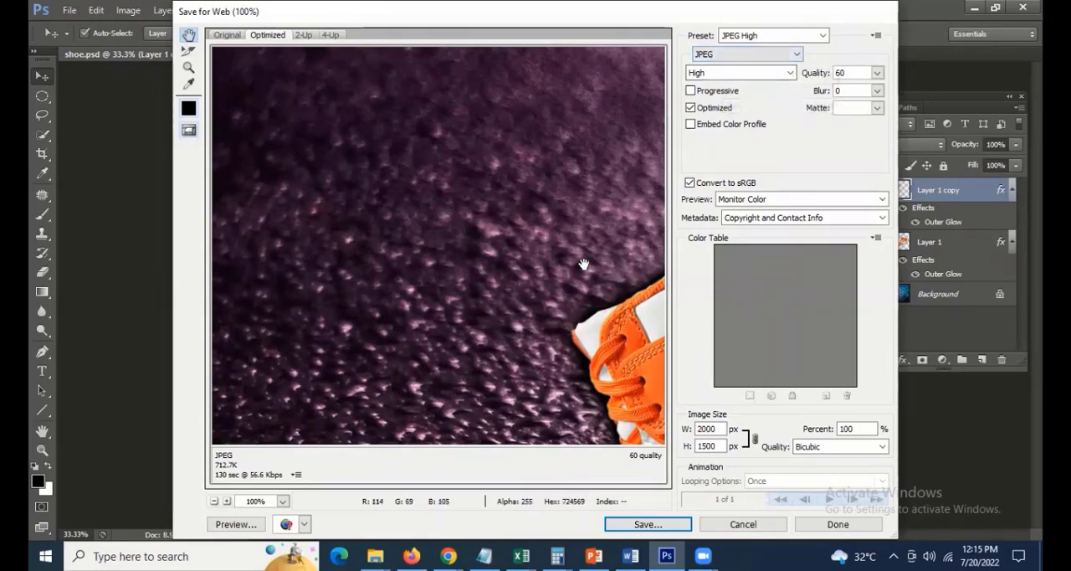
pyautogui.moveTo(580, 265); pyautogui.dragTo(264, 198)
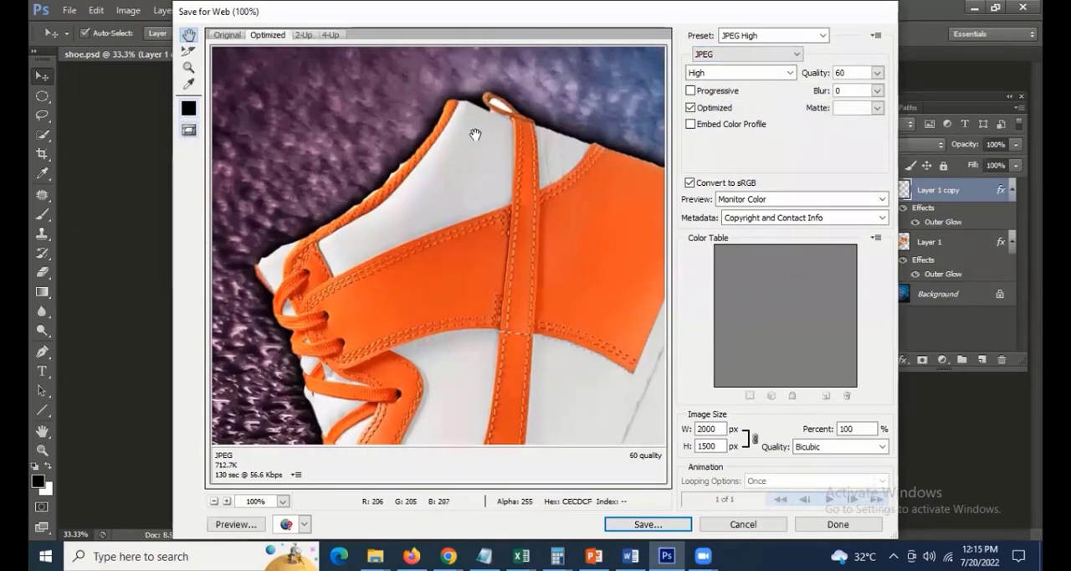
pyautogui.moveTo(472, 174); pyautogui.dragTo(526, 67)
pyautogui.moveTo(563, 259); pyautogui.dragTo(324, 252)
pyautogui.moveTo(579, 305); pyautogui.dragTo(469, 236)
pyautogui.moveTo(591, 214); pyautogui.dragTo(587, 246)
pyautogui.moveTo(429, 217); pyautogui.dragTo(476, 214)
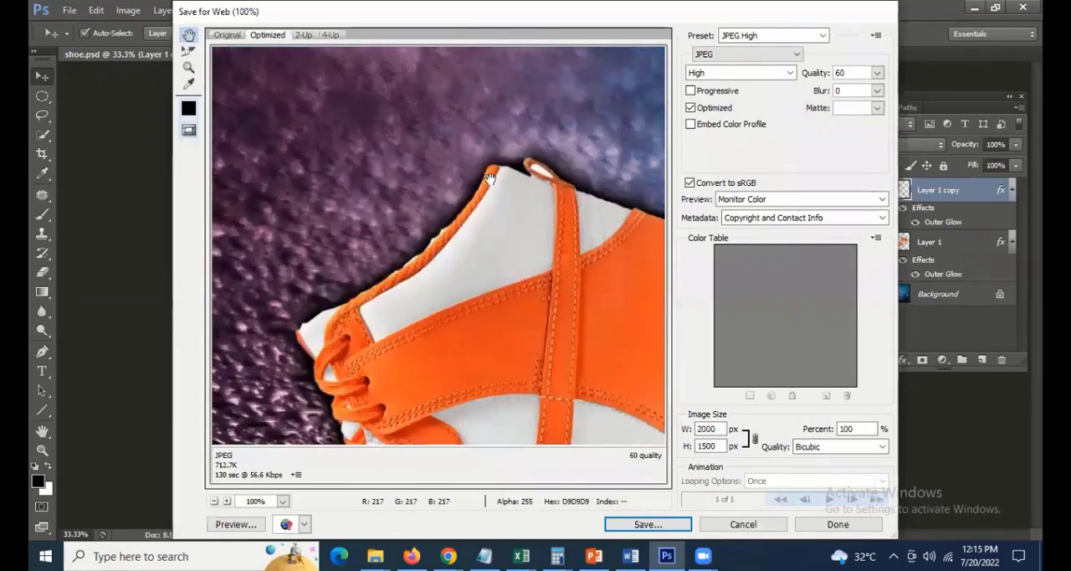
# Switch the export format to GIF and examine how the shoes and blue background render in the preview
pyautogui.click(778, 52)
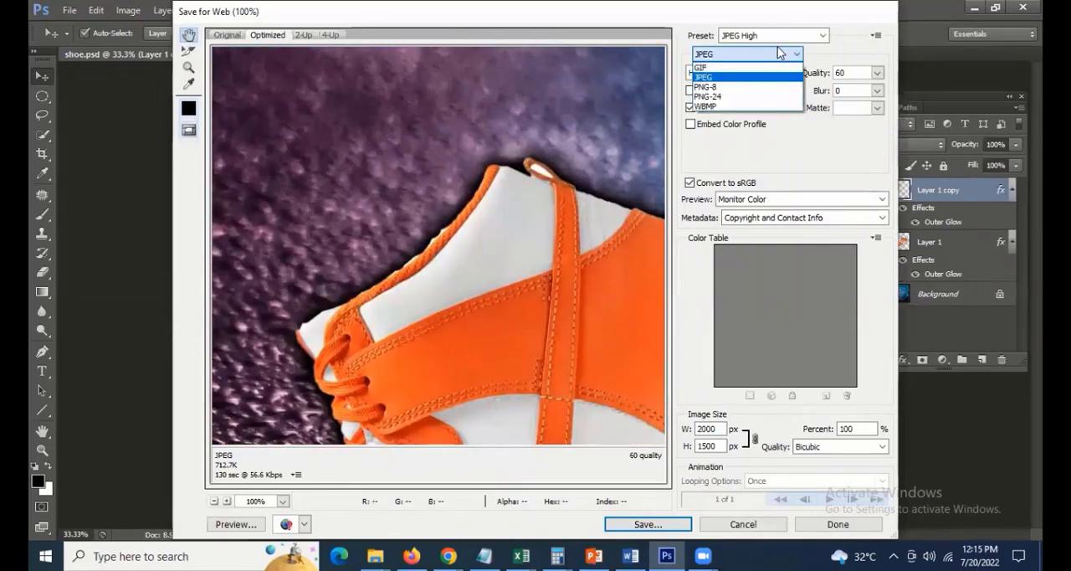
pyautogui.click(734, 69)
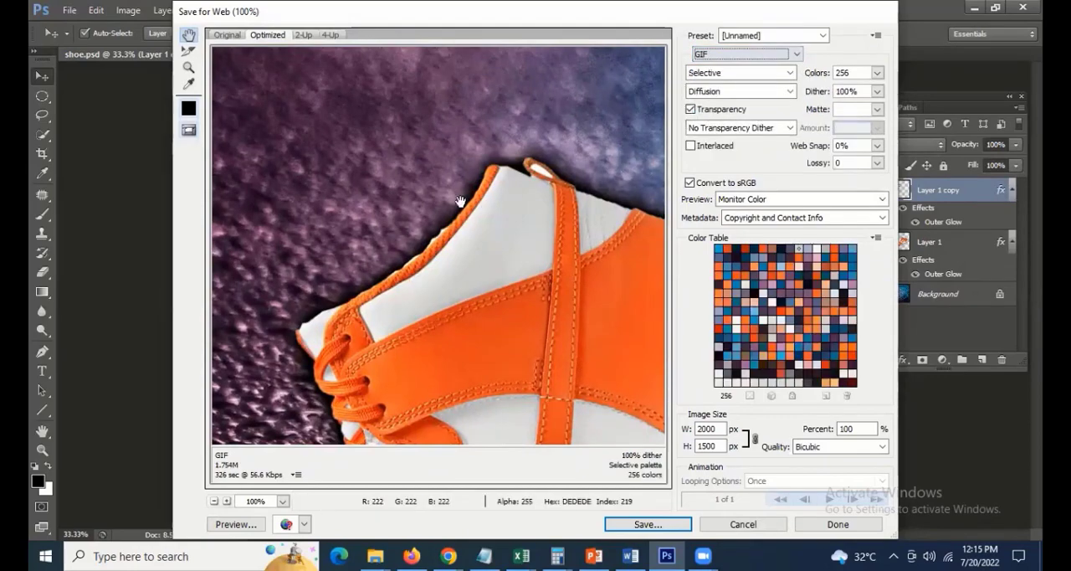
pyautogui.moveTo(475, 168); pyautogui.dragTo(325, 186)
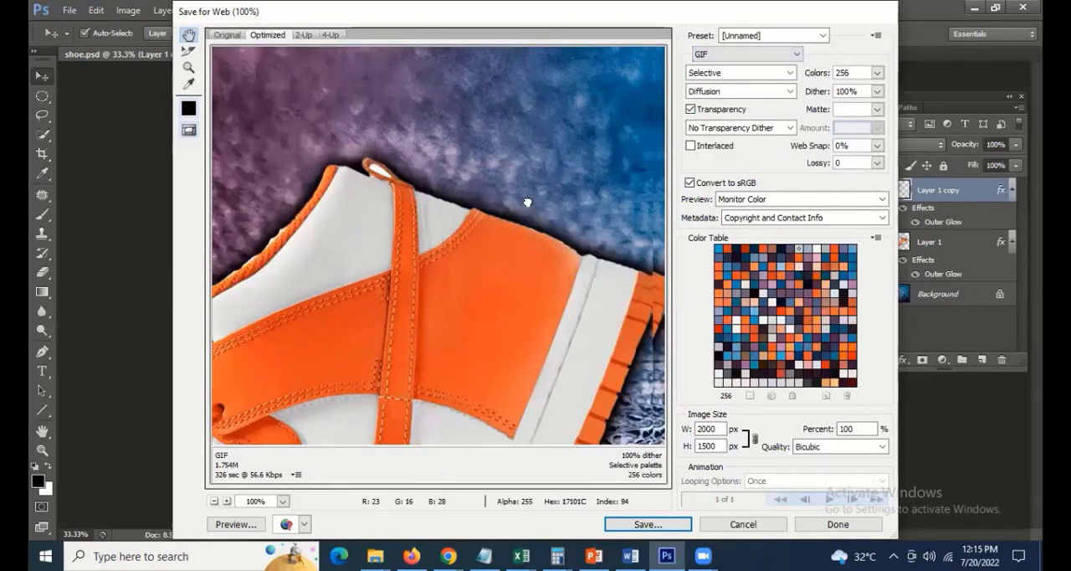
pyautogui.moveTo(527, 201); pyautogui.dragTo(393, 149)
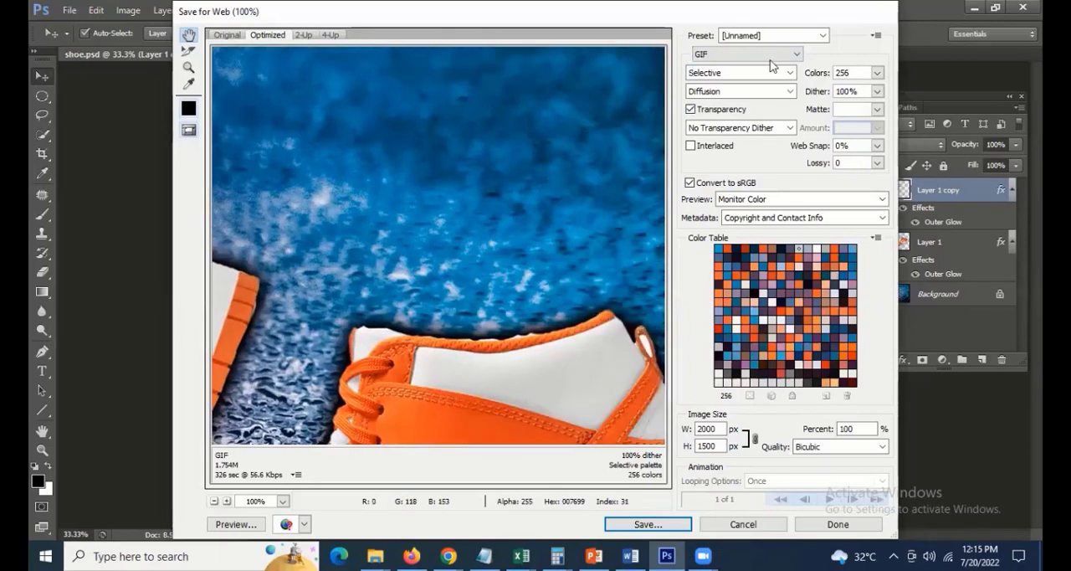
# Return the export format to JPEG and examine the right shoe's toe, laces and sole in the preview
pyautogui.click(743, 53)
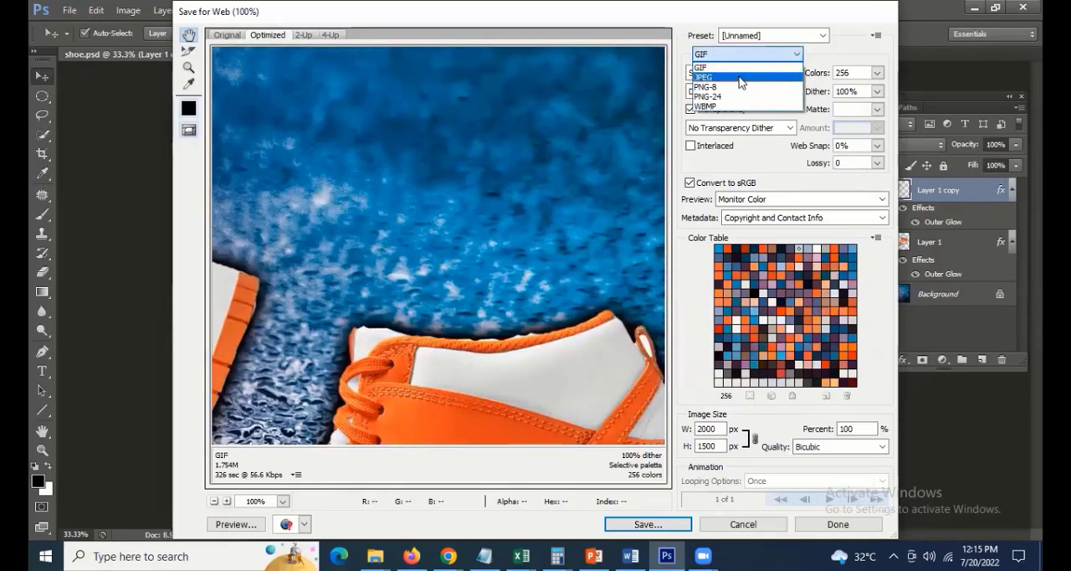
pyautogui.click(719, 64)
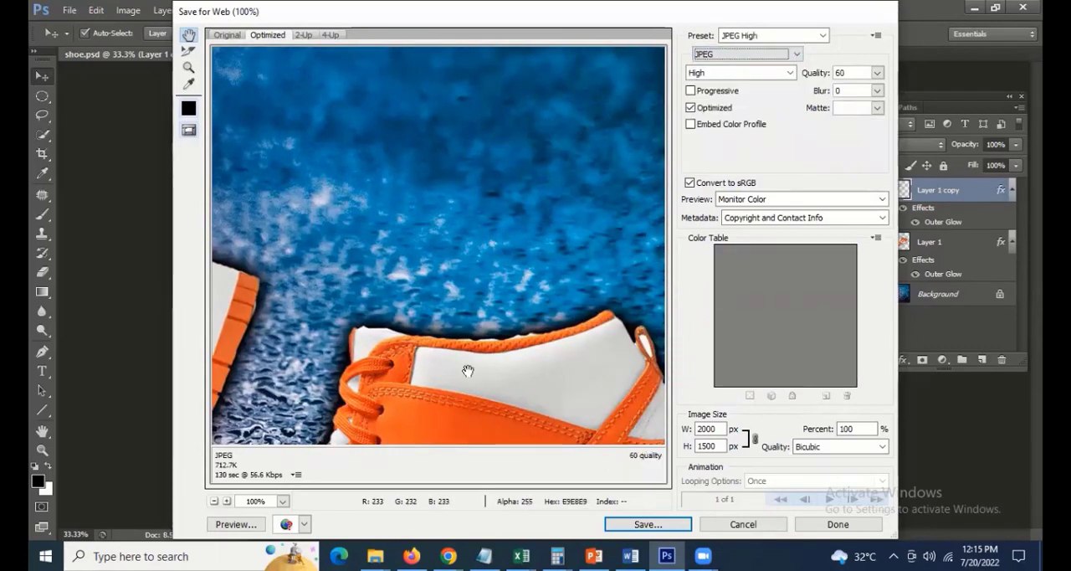
pyautogui.moveTo(539, 405); pyautogui.dragTo(565, 177)
pyautogui.moveTo(442, 238); pyautogui.dragTo(509, 195)
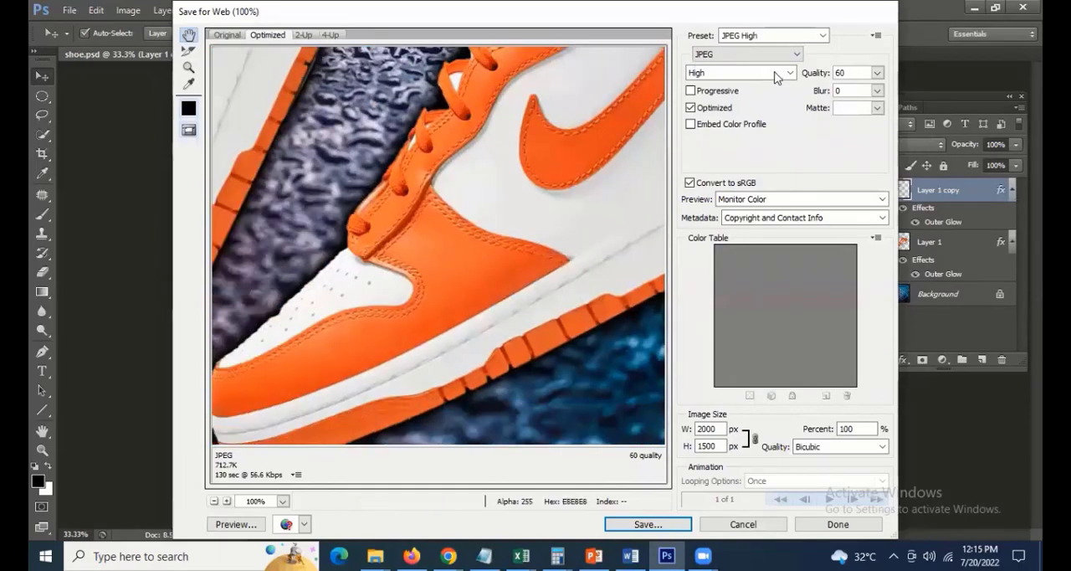
pyautogui.click(777, 76)
pyautogui.click(770, 55)
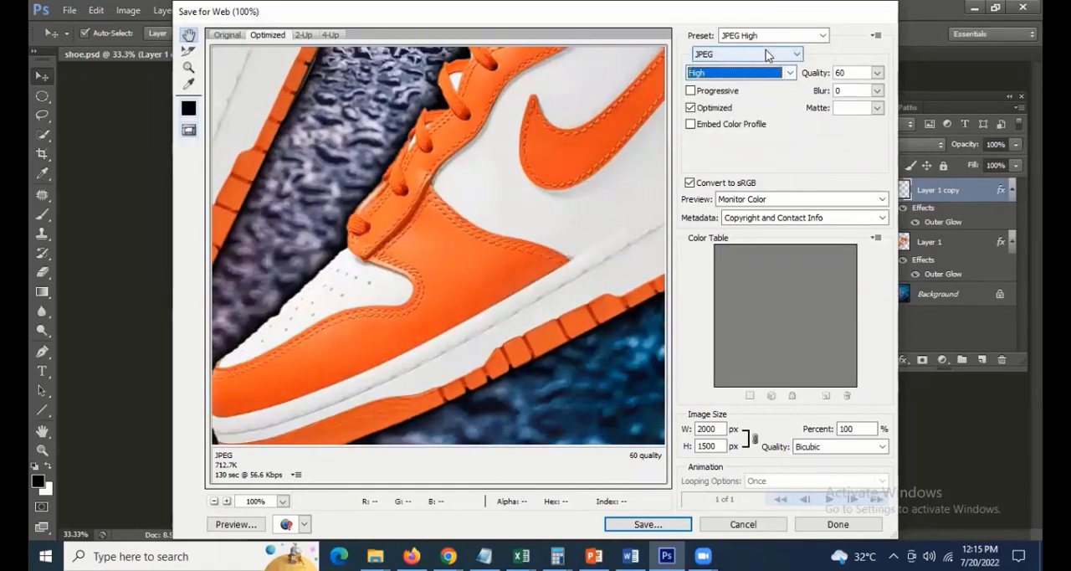
# Compare the GIF rendering of both shoe toes and the dark background with JPEG, leaving JPEG as the export format
pyautogui.click(766, 55)
pyautogui.click(764, 68)
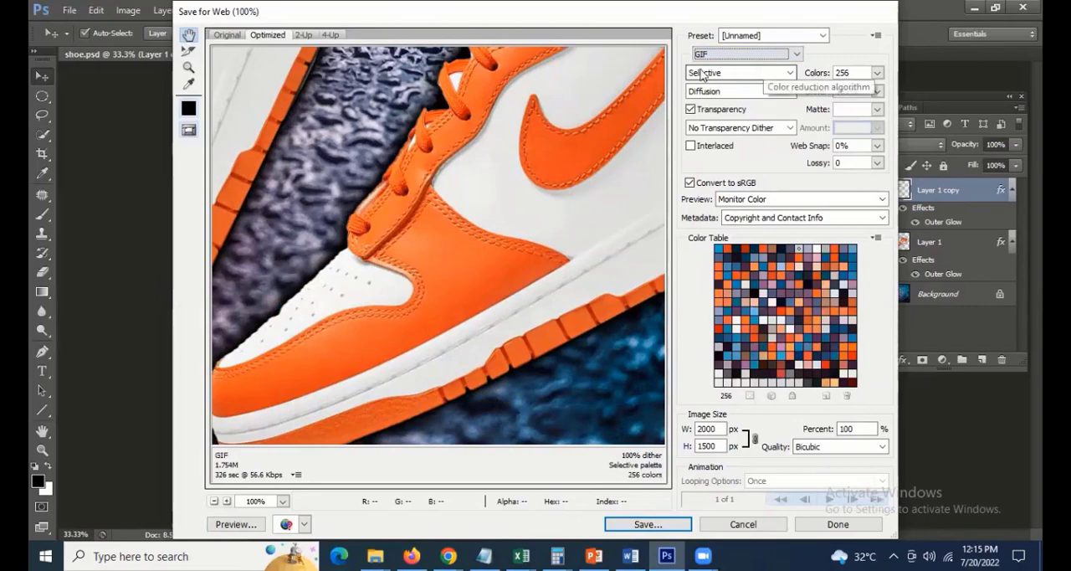
pyautogui.moveTo(444, 218); pyautogui.dragTo(382, 30)
pyautogui.moveTo(533, 227); pyautogui.dragTo(411, 240)
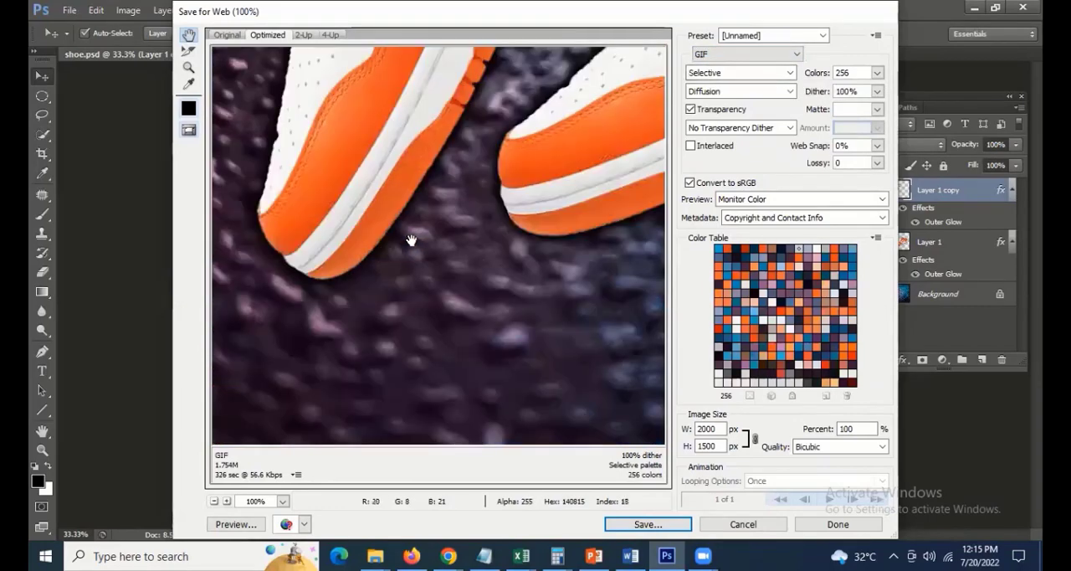
pyautogui.click(747, 56)
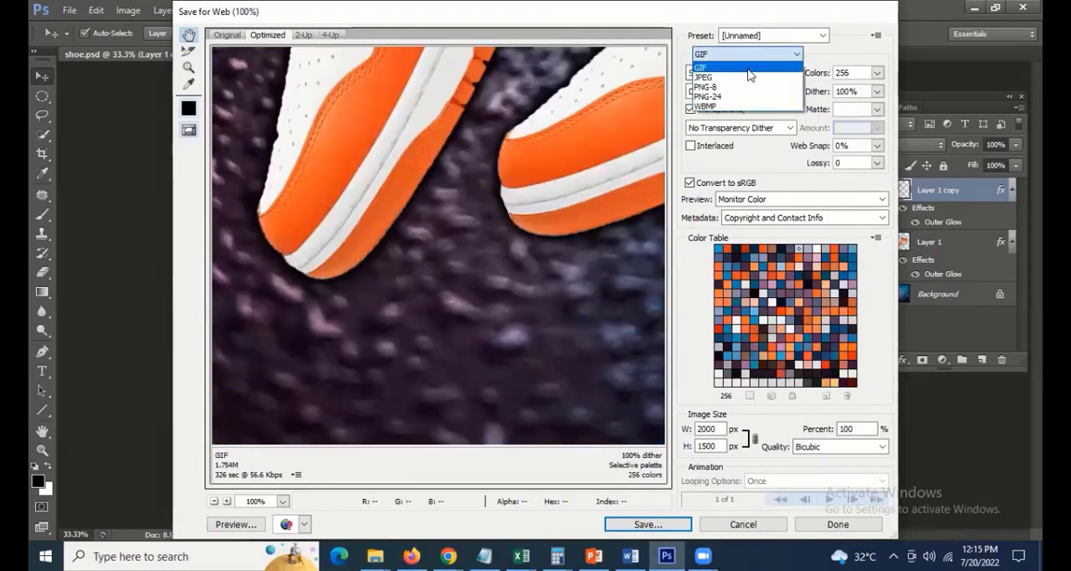
pyautogui.click(750, 77)
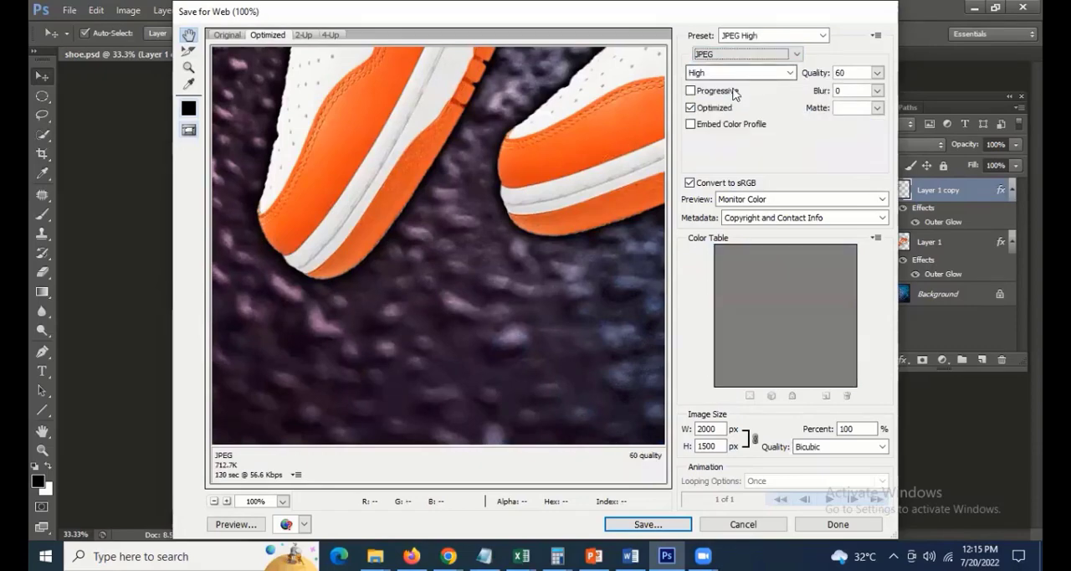
# Inspect the laces and swoosh in the JPEG preview and save the optimized image to the Desktop as shoe
pyautogui.moveTo(485, 163); pyautogui.dragTo(478, 312)
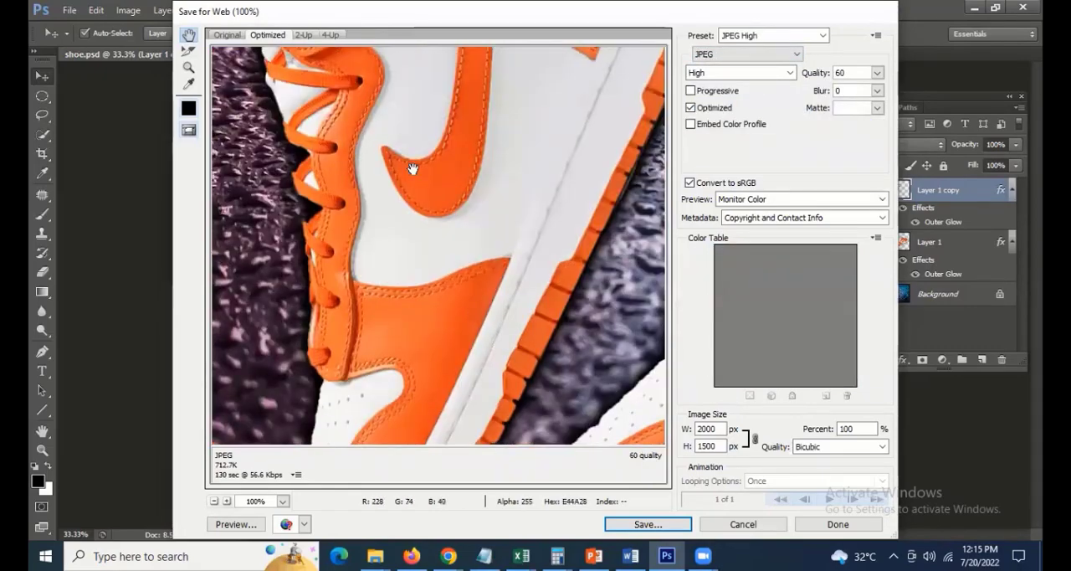
pyautogui.moveTo(413, 169); pyautogui.dragTo(400, 282)
pyautogui.click(646, 523)
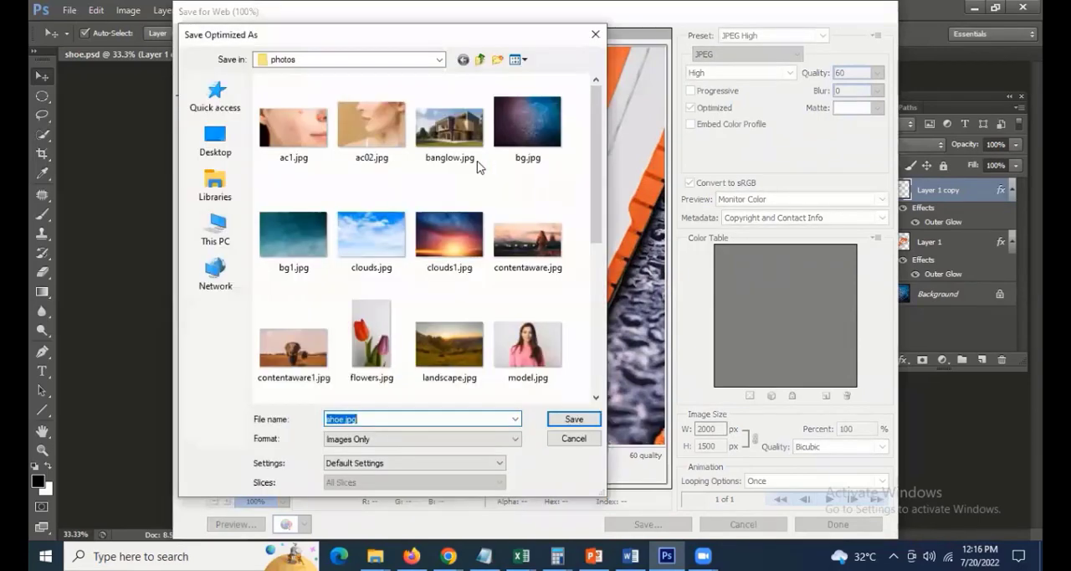
pyautogui.click(219, 154)
pyautogui.write('shoes')
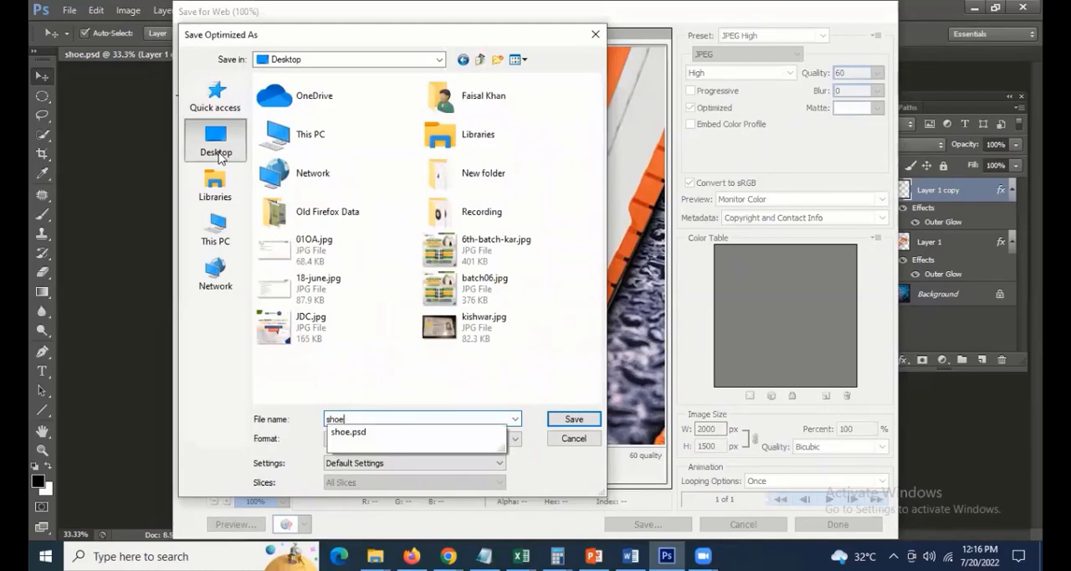
pyautogui.press('Return')
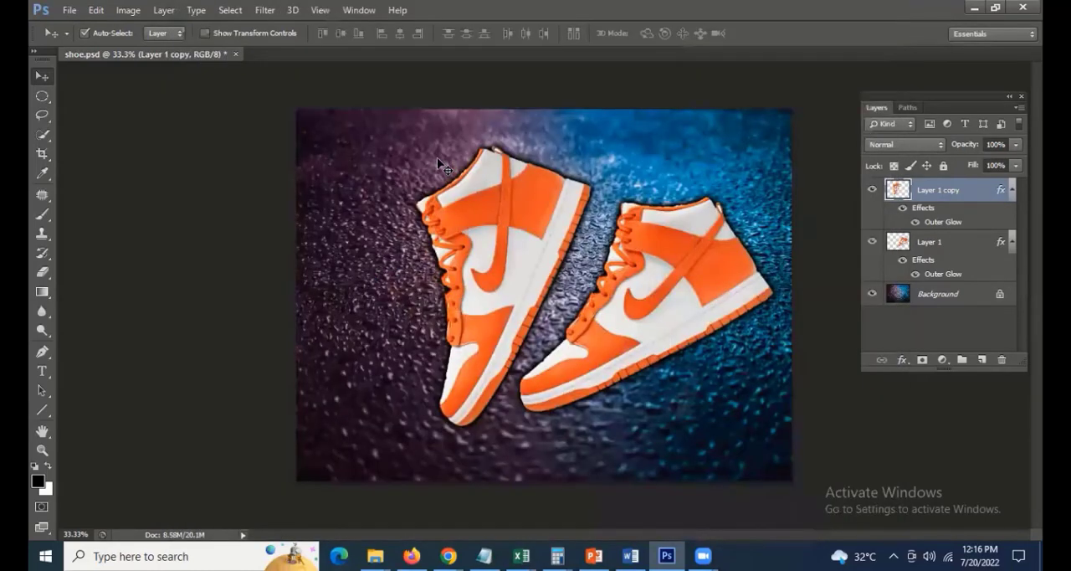
# Open the exported shoe.jpg from the Desktop and return to the layered shoe.psd document
pyautogui.click(71, 10)
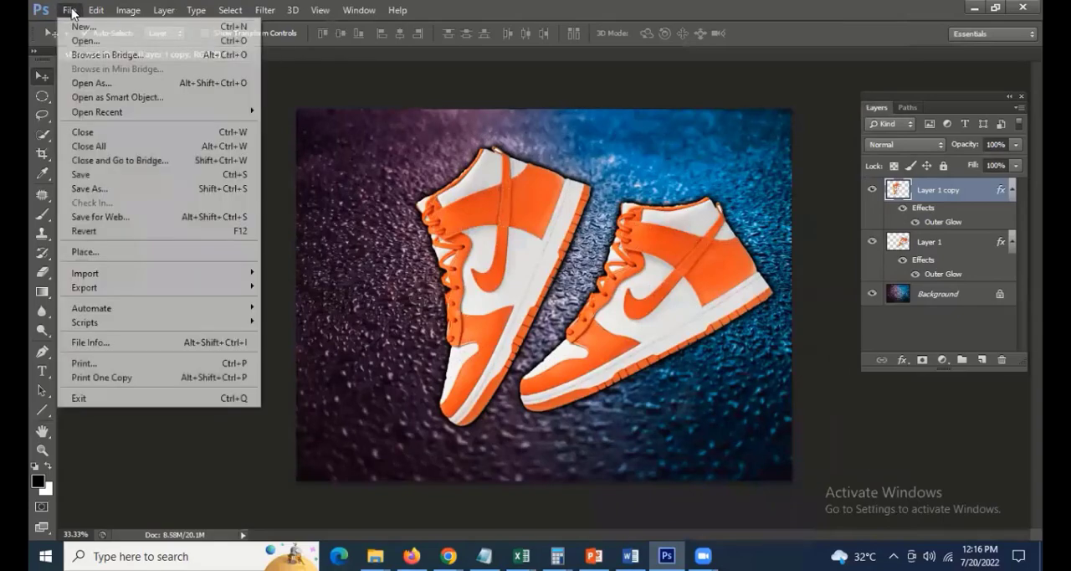
pyautogui.press('Escape')
pyautogui.hotkey('ctrl', 'o')
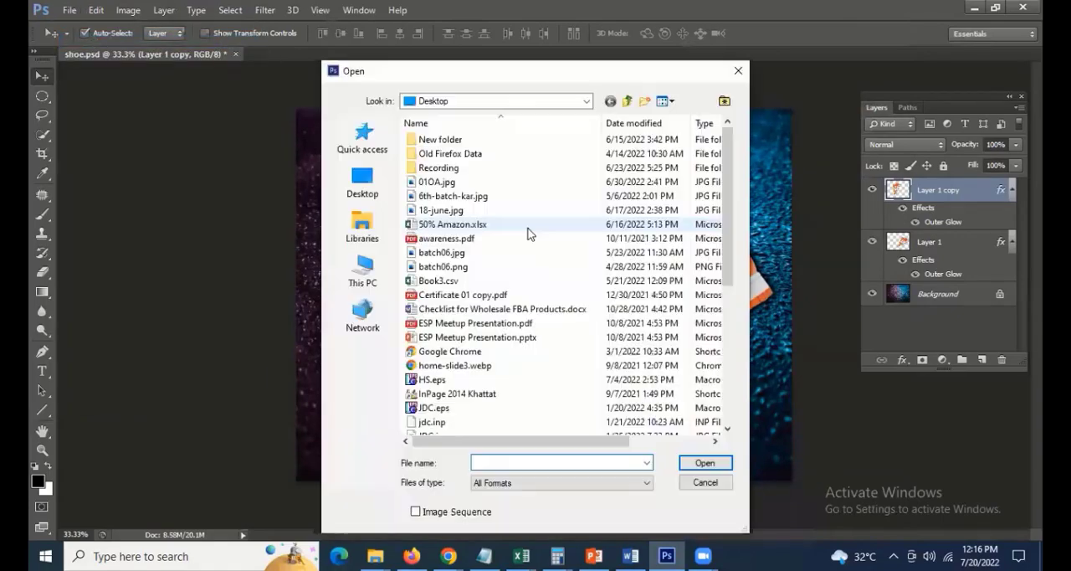
pyautogui.click(459, 239)
pyautogui.press('s')
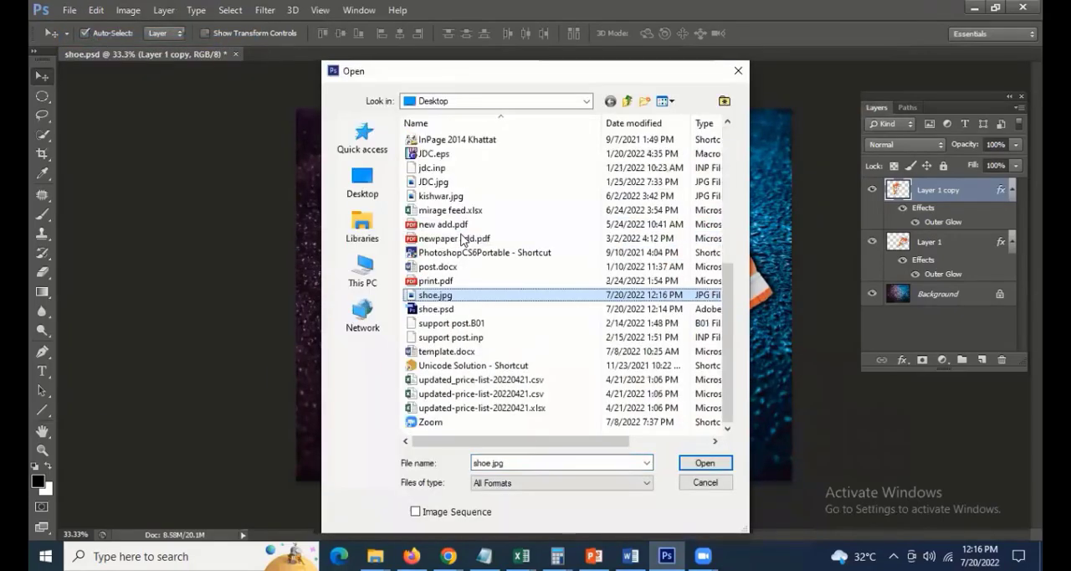
pyautogui.press('Return')
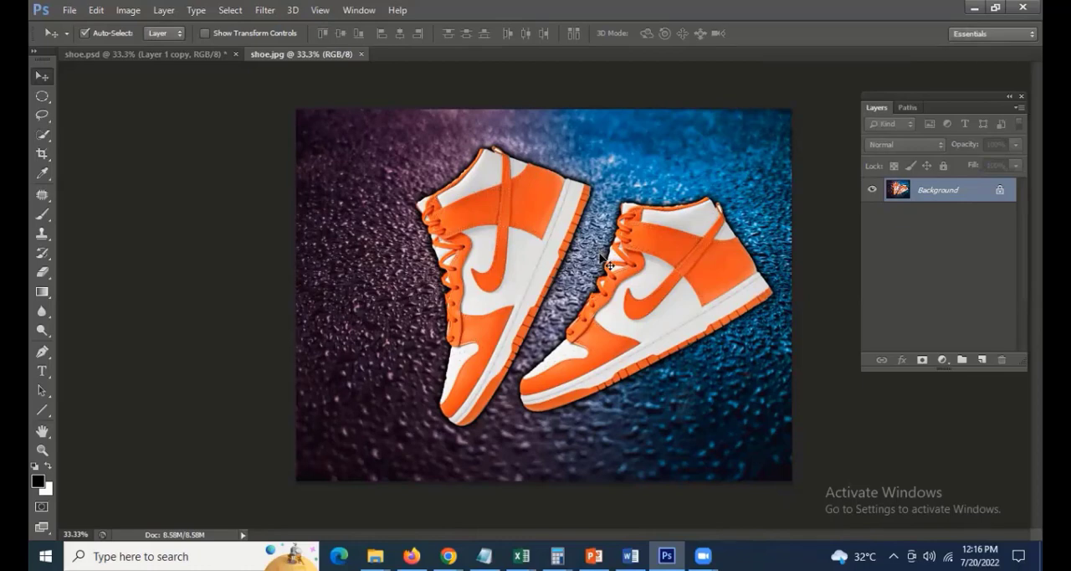
pyautogui.hotkey('ctrl', 'Tab')
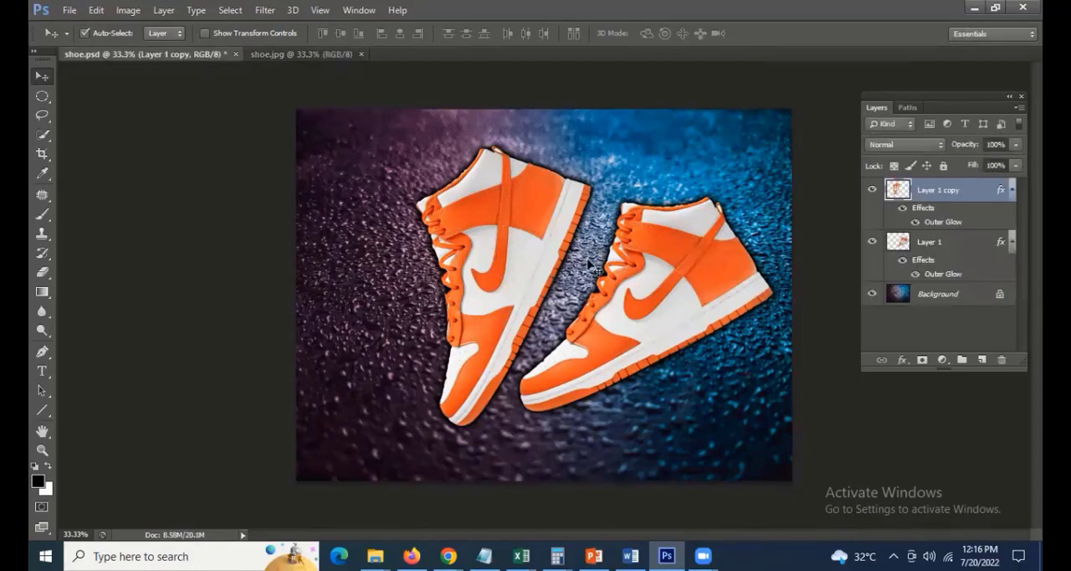
pyautogui.click(70, 10)
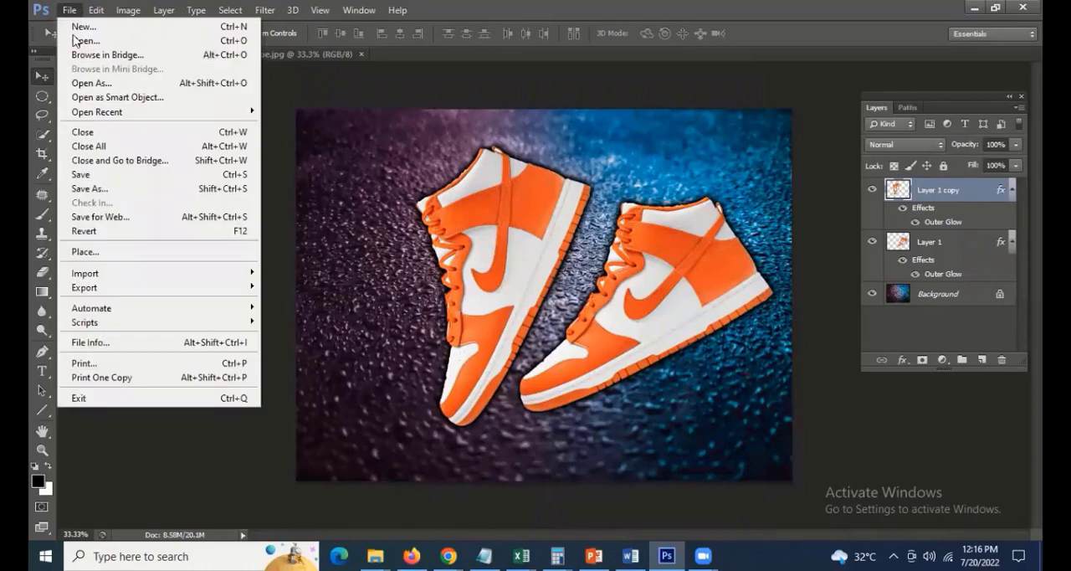
pyautogui.click(119, 219)
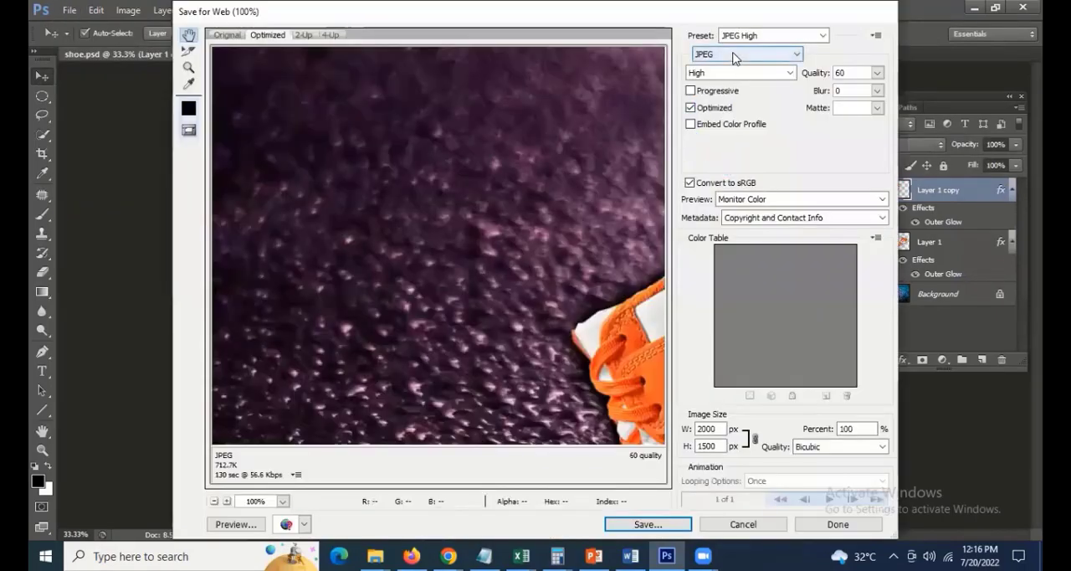
pyautogui.click(733, 55)
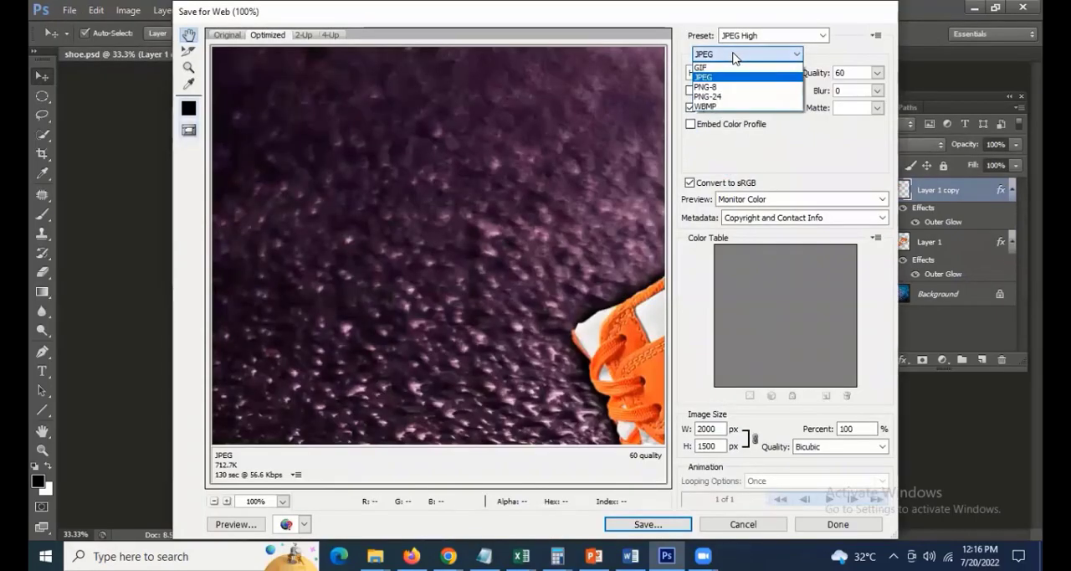
pyautogui.click(734, 53)
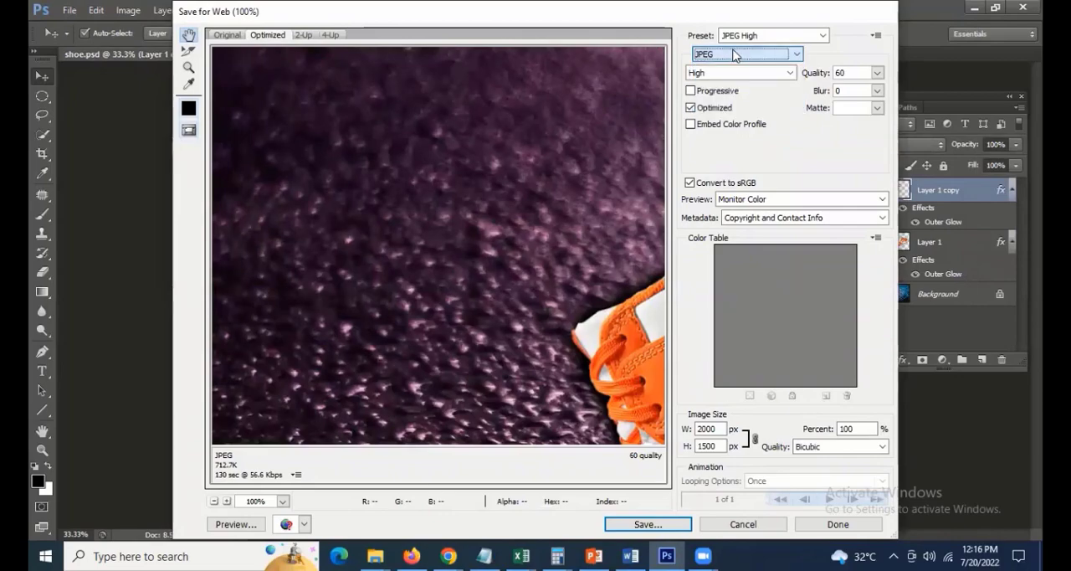
pyautogui.click(769, 523)
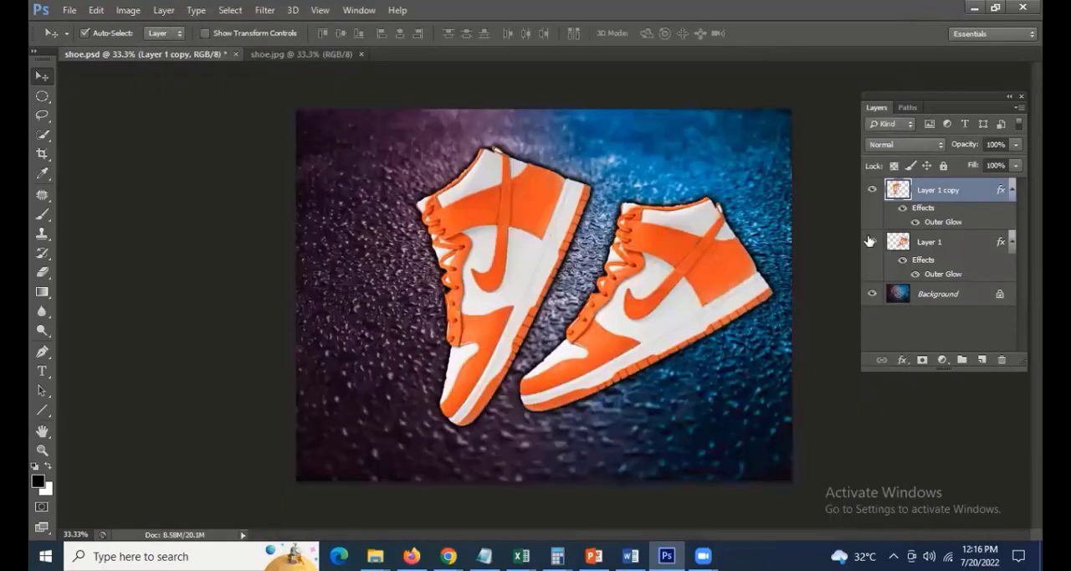
# Hide Layer 1 and the Background layer, and move the Layer 1 copy shoe toward the canvas centre
pyautogui.click(871, 242)
pyautogui.click(869, 295)
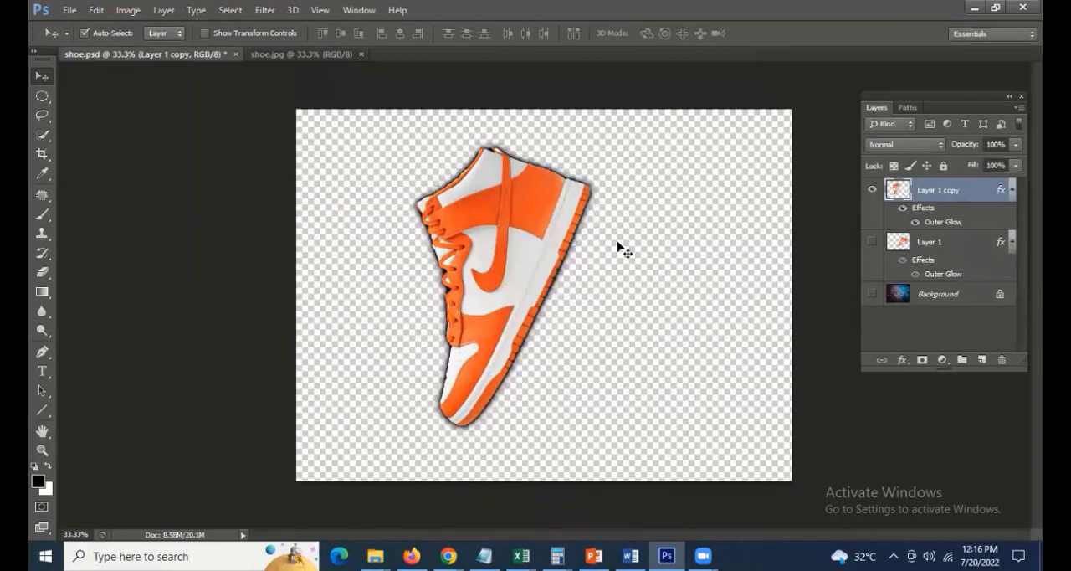
pyautogui.moveTo(570, 250)
pyautogui.mouseDown()
pyautogui.moveTo(575, 222)
pyautogui.moveTo(575, 255)
pyautogui.mouseUp()
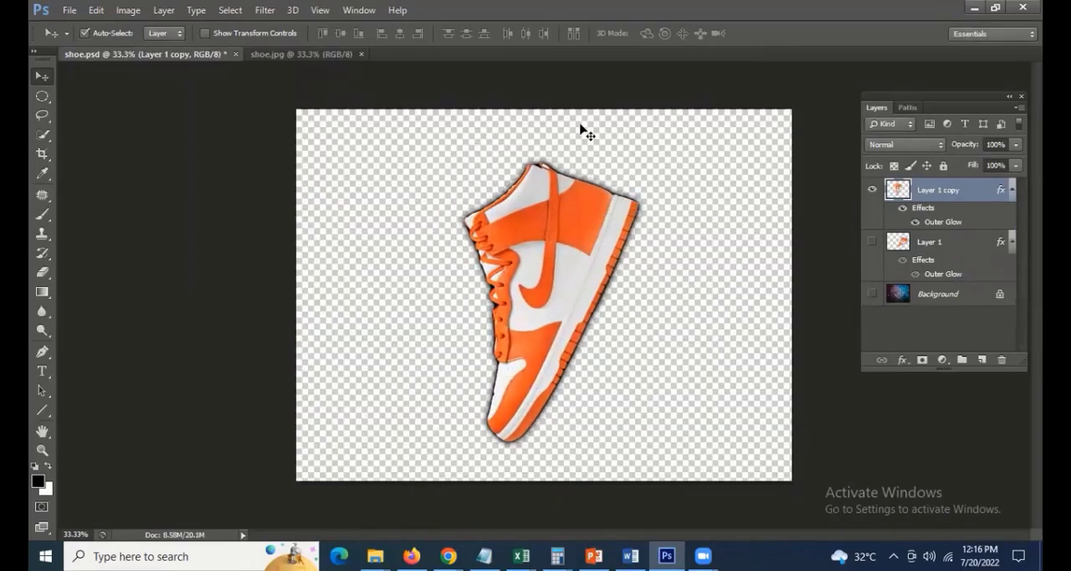
# Start Save for Web for the isolated shoe with the PNG-24 format and bring its laces into the preview
pyautogui.click(71, 10)
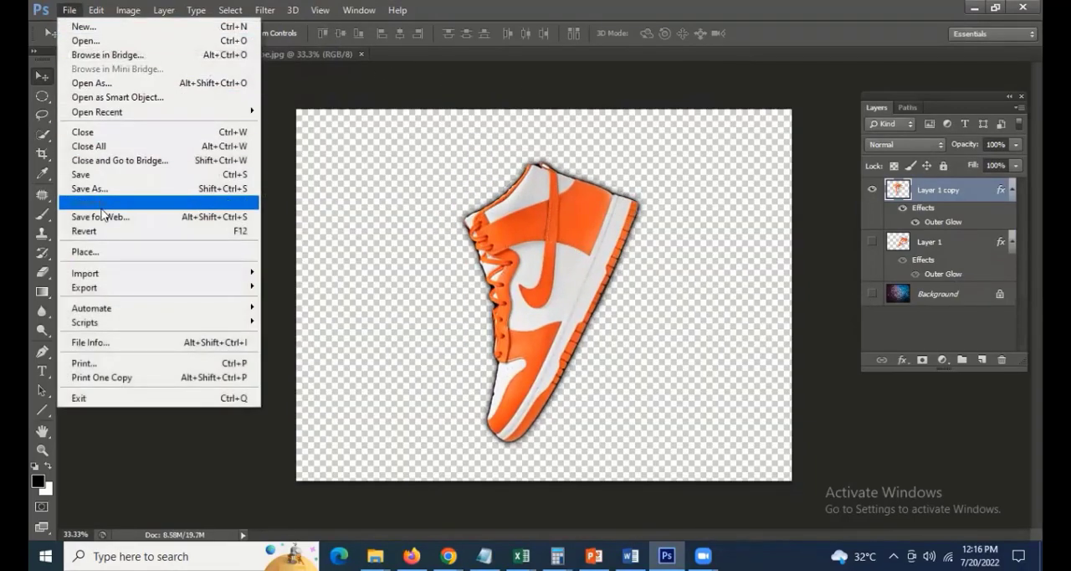
pyautogui.click(100, 216)
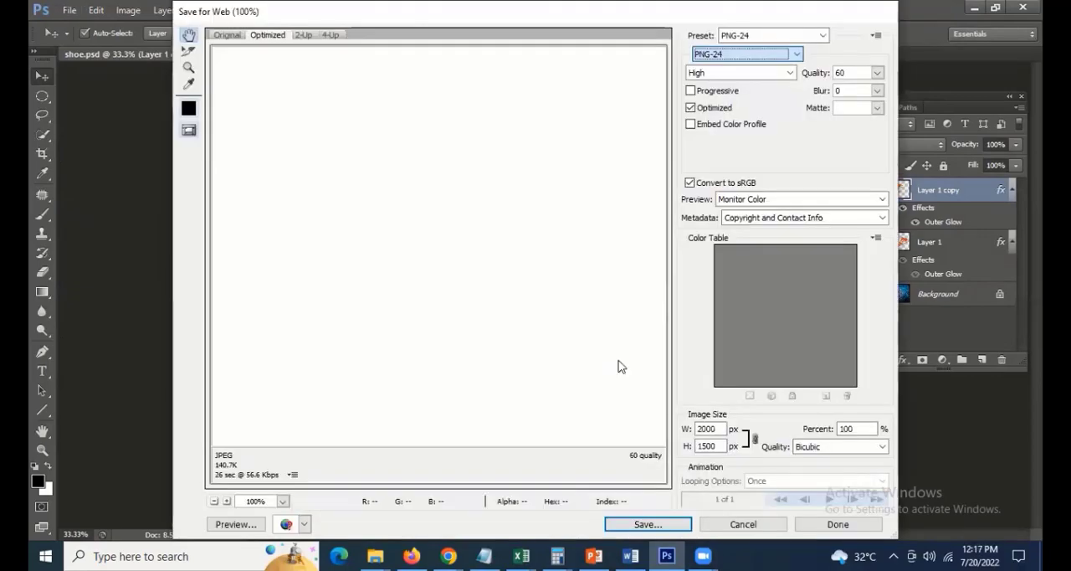
pyautogui.moveTo(339, 254); pyautogui.dragTo(661, 334)
# Switch the export format to JPEG and examine how the transparent area beside the laces renders
pyautogui.click(711, 55)
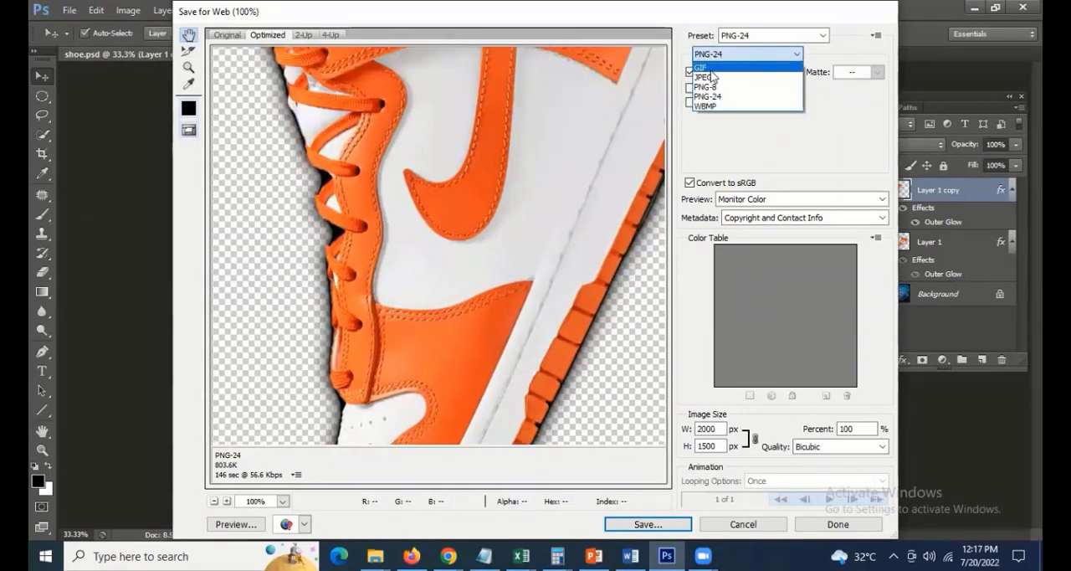
pyautogui.click(710, 75)
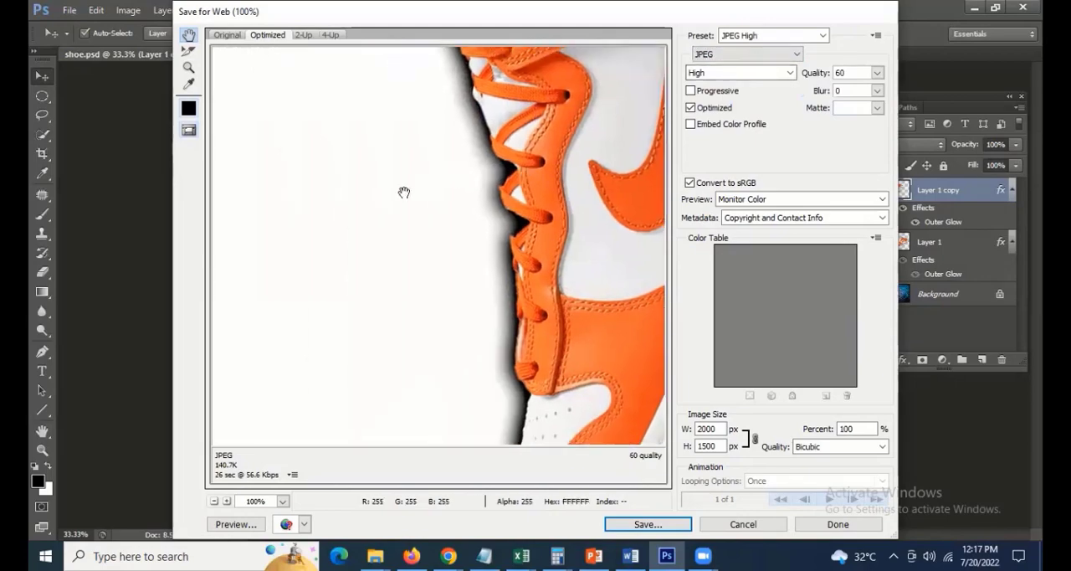
pyautogui.click(713, 72)
pyautogui.click(712, 73)
# Switch the export format to PNG-8 and examine the glow edge around the shoe's laces and collar
pyautogui.click(712, 55)
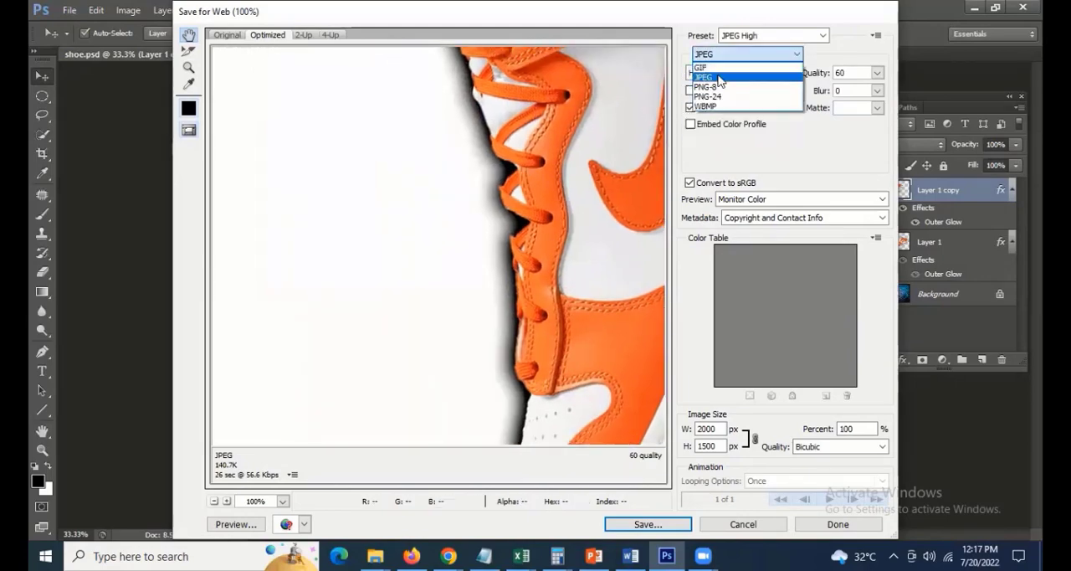
pyautogui.click(710, 87)
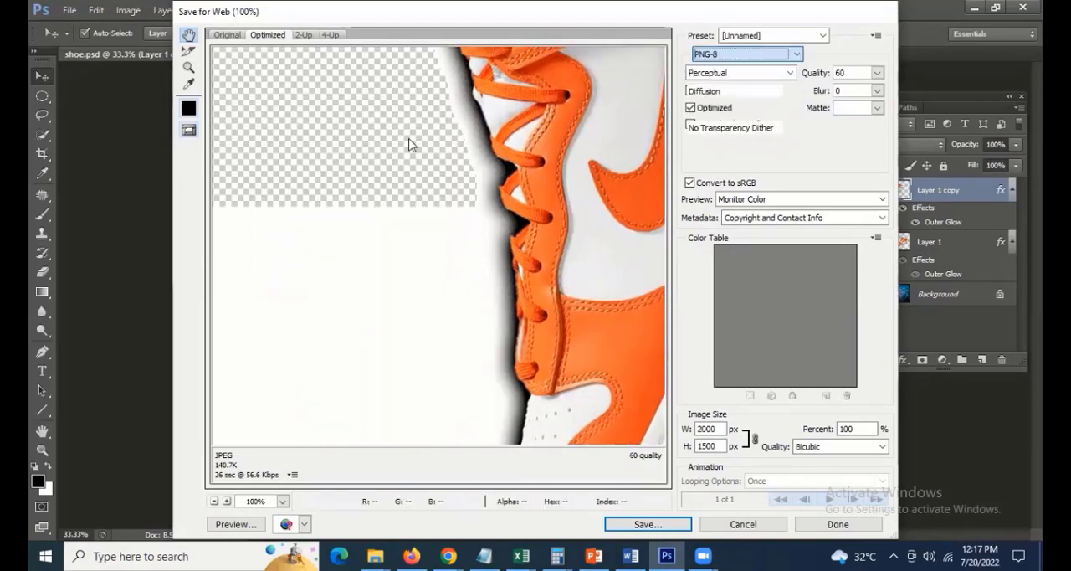
pyautogui.moveTo(428, 172); pyautogui.dragTo(444, 105)
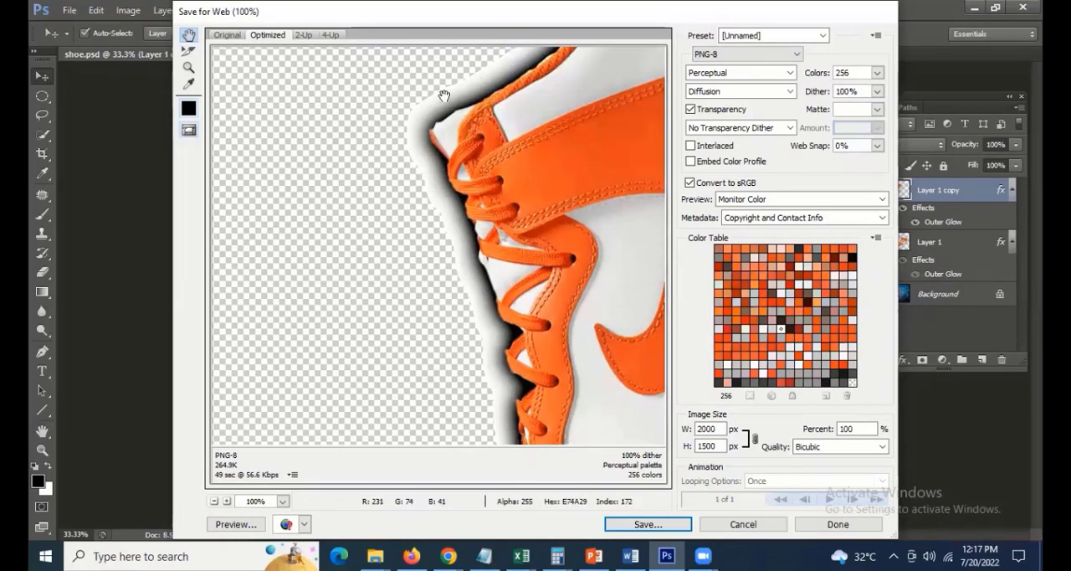
# Compare the shoe's glow edge in PNG-24 with its PNG-8 rendering
pyautogui.click(734, 56)
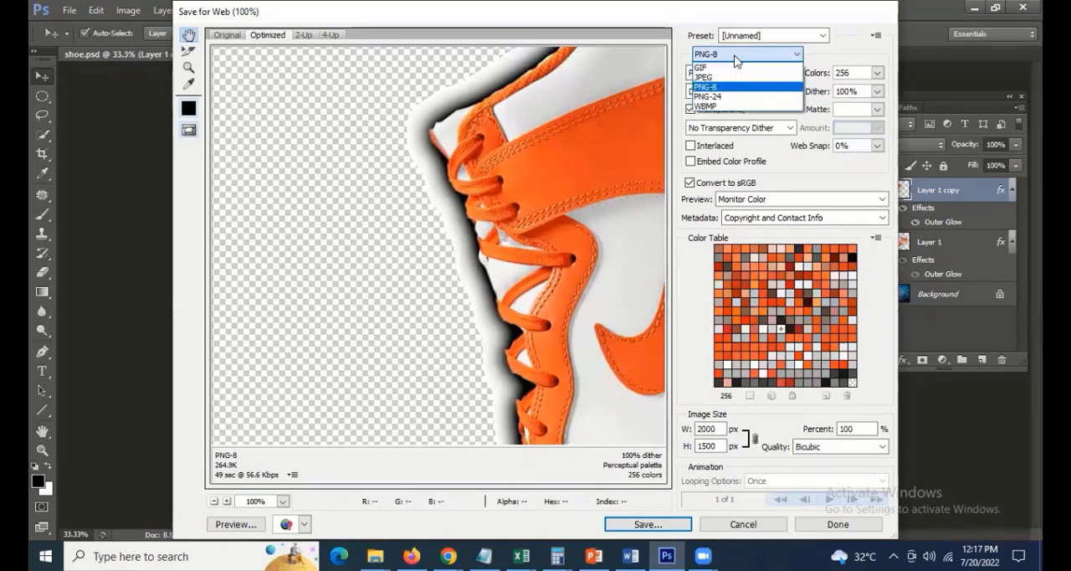
pyautogui.click(712, 96)
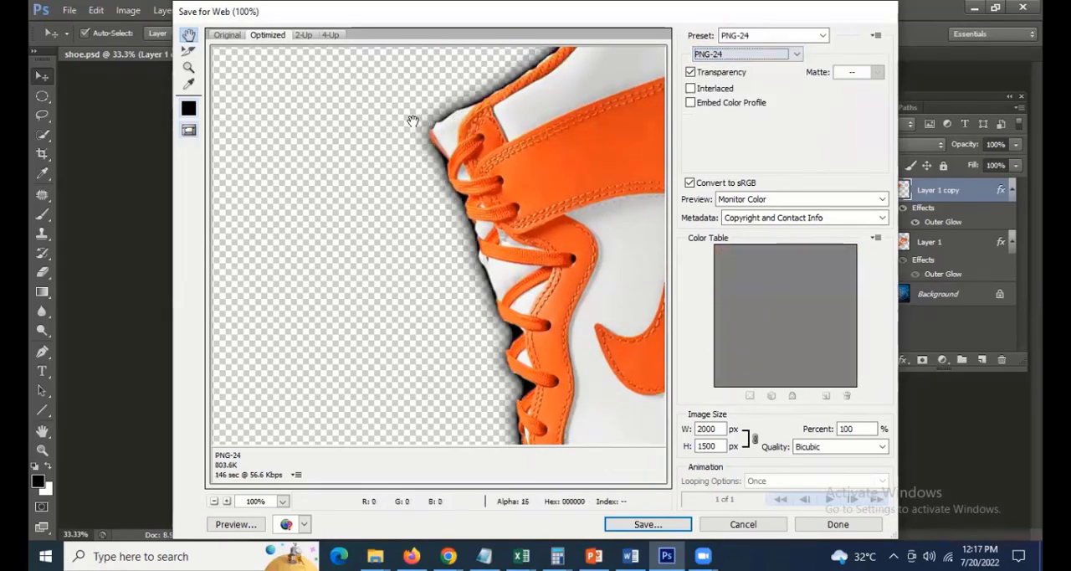
pyautogui.click(757, 55)
pyautogui.click(747, 88)
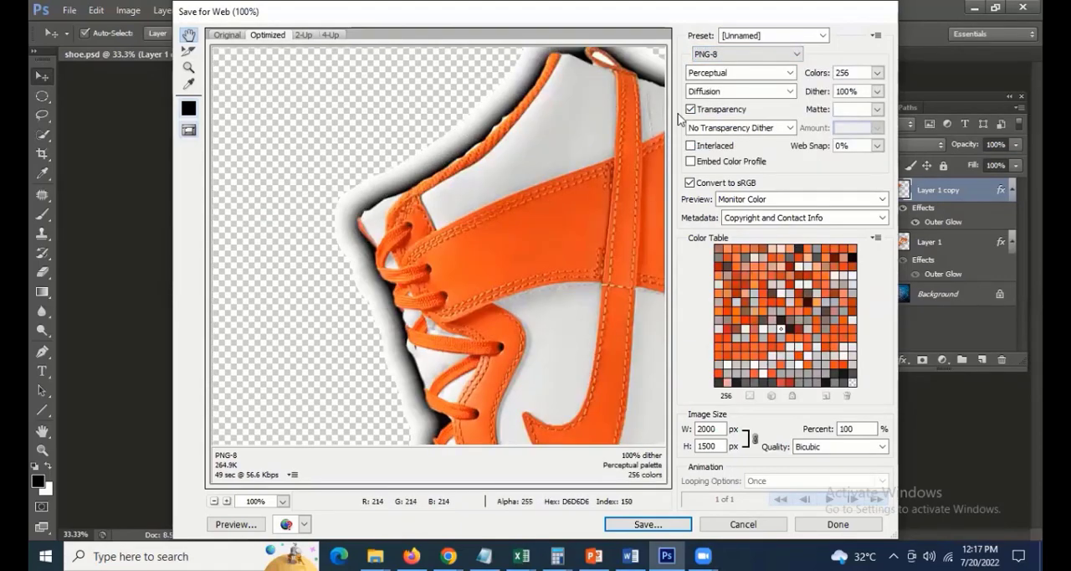
# Set the export format to PNG-24 and examine the shoe's collar, heel and sole edges in the preview
pyautogui.click(744, 54)
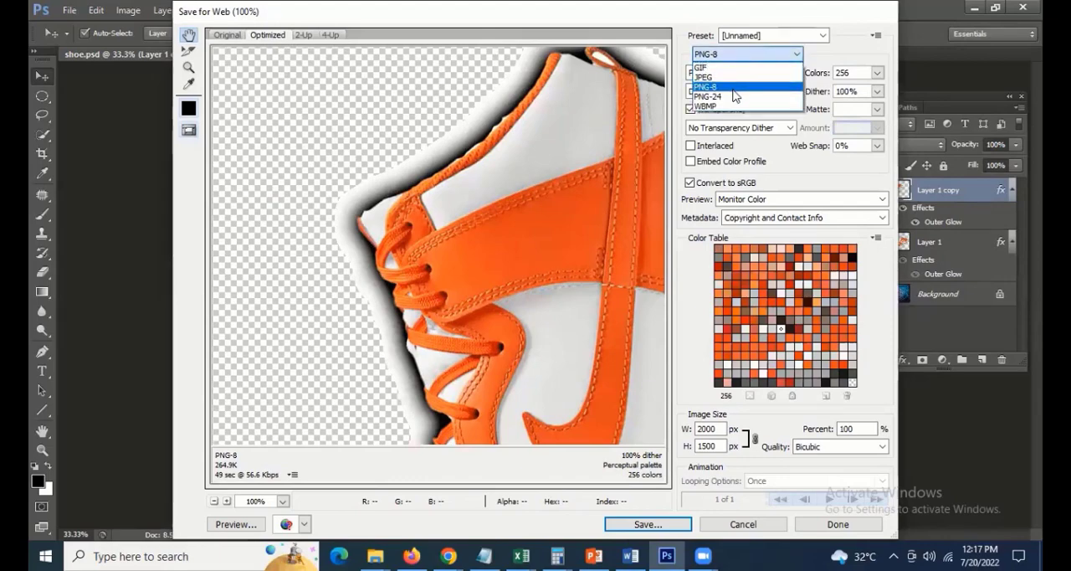
pyautogui.click(747, 97)
pyautogui.moveTo(589, 276); pyautogui.dragTo(309, 289)
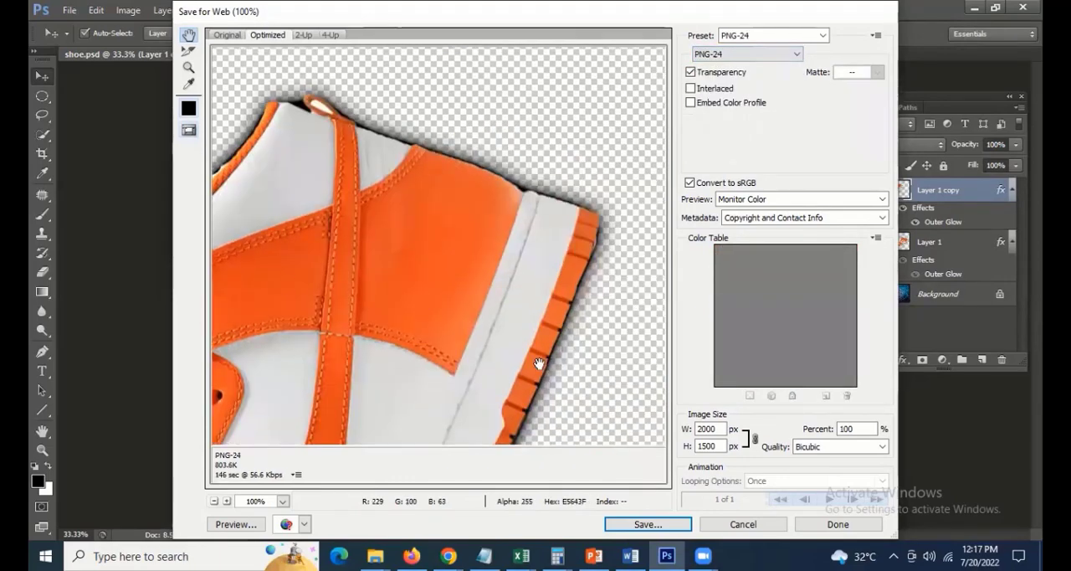
pyautogui.moveTo(541, 363); pyautogui.dragTo(433, 256)
pyautogui.moveTo(243, 238); pyautogui.dragTo(542, 443)
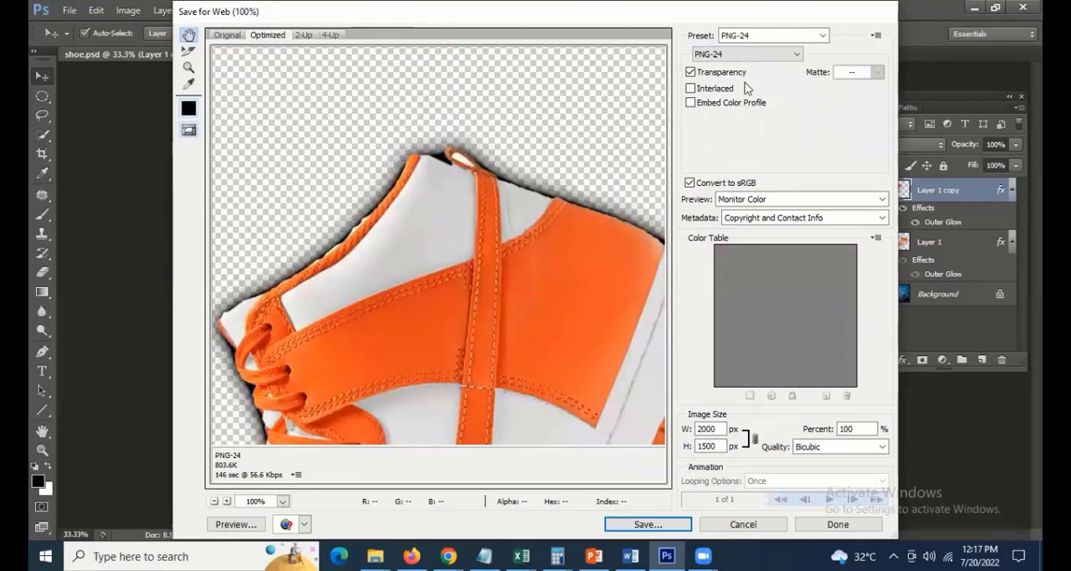
# Compare the PNG-24 preview with transparency off and on, and examine the laces with transparency enabled
pyautogui.click(730, 75)
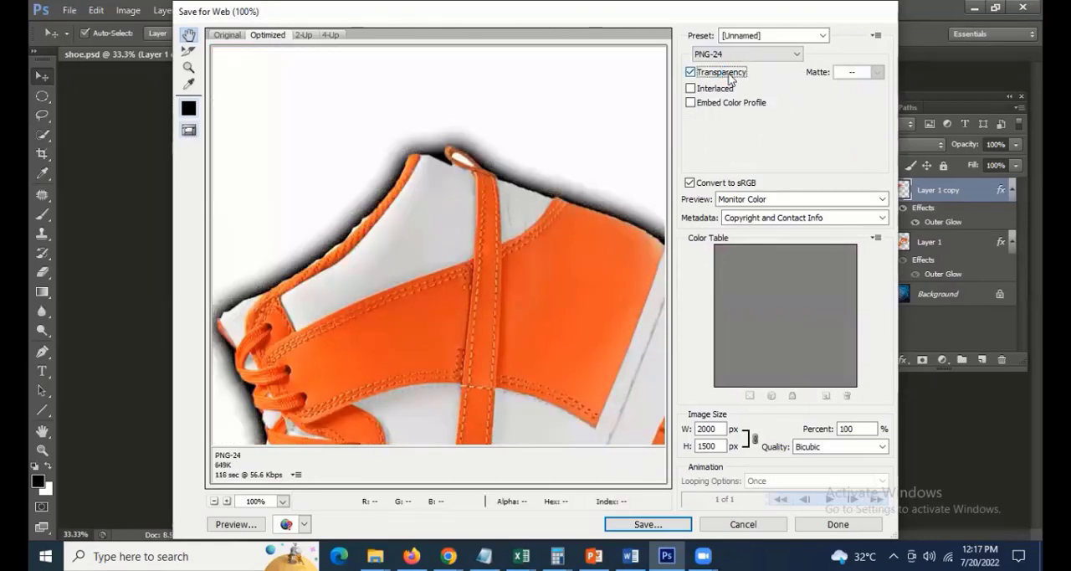
pyautogui.moveTo(277, 410); pyautogui.dragTo(432, 226)
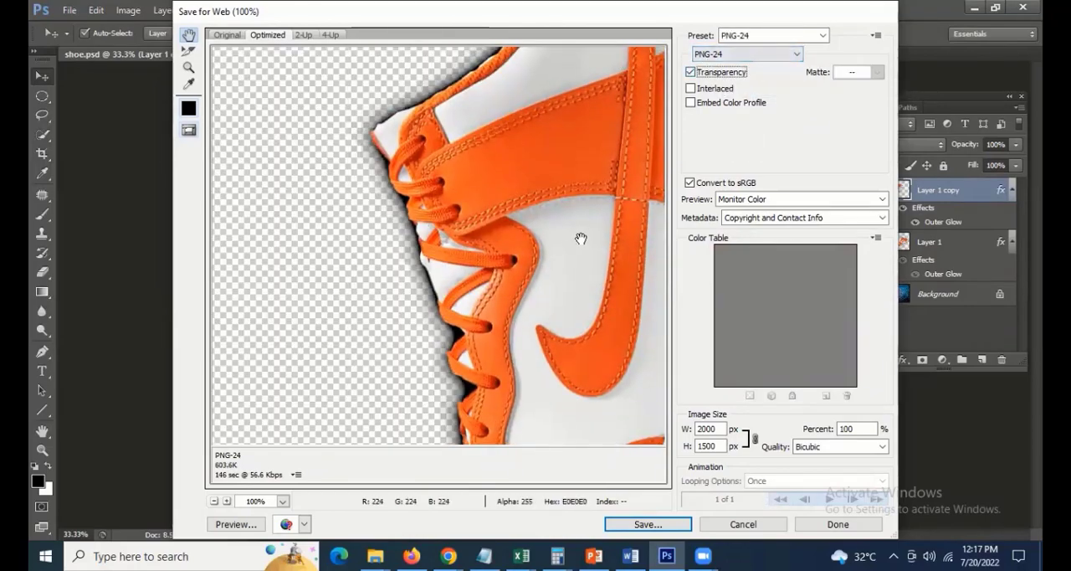
# Save the transparent PNG-24 image to the Desktop under the name png
pyautogui.click(641, 522)
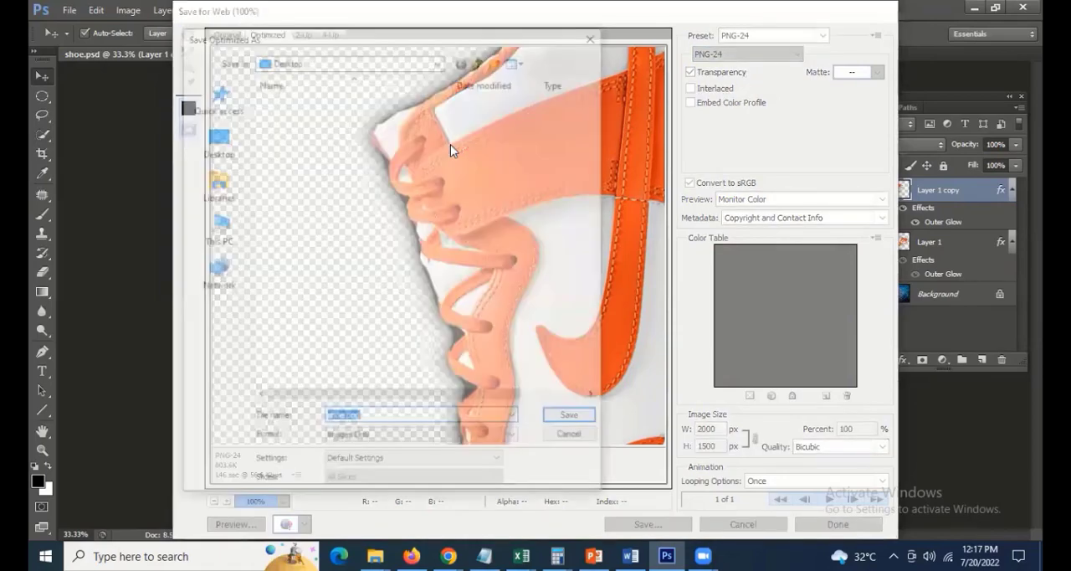
pyautogui.write('png')
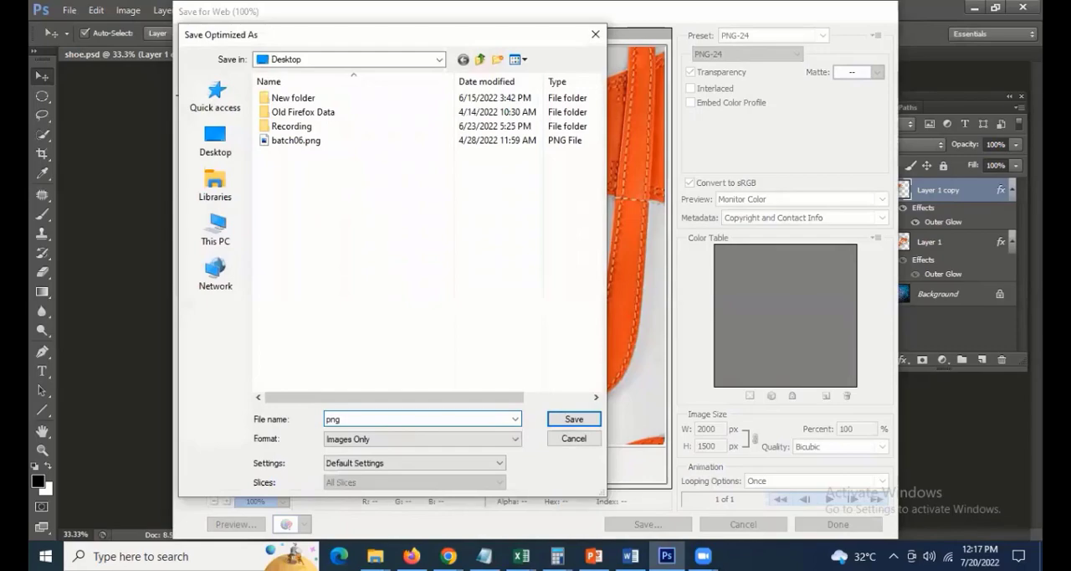
pyautogui.press('Return')
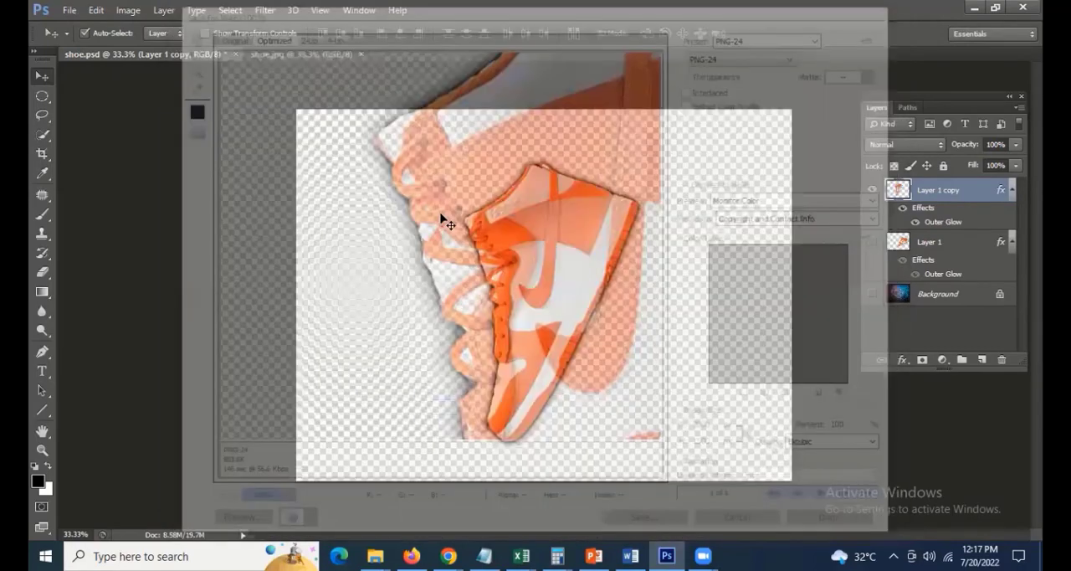
pyautogui.hotkey('ctrl', 'o')
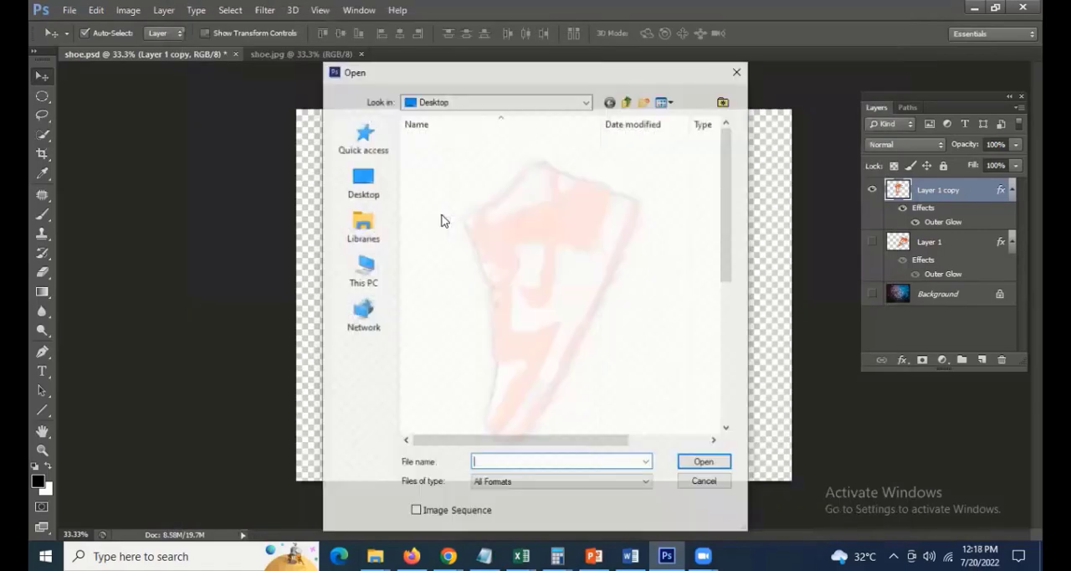
pyautogui.press('Escape')
pyautogui.click(69, 10)
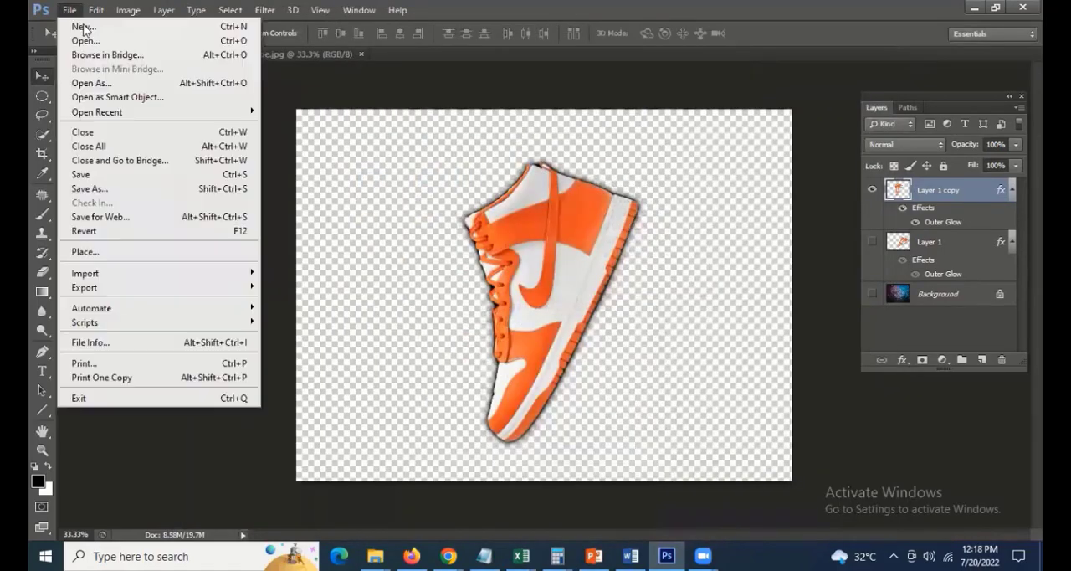
pyautogui.moveTo(111, 114)
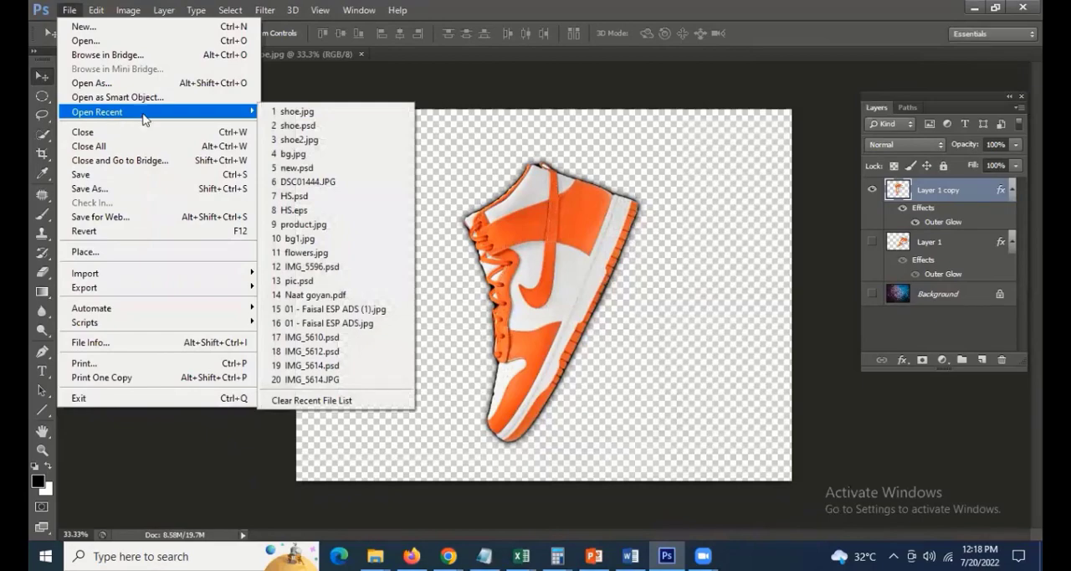
pyautogui.click(542, 199)
# Open the wet-texture image bg.jpg from the recently used files
pyautogui.click(70, 11)
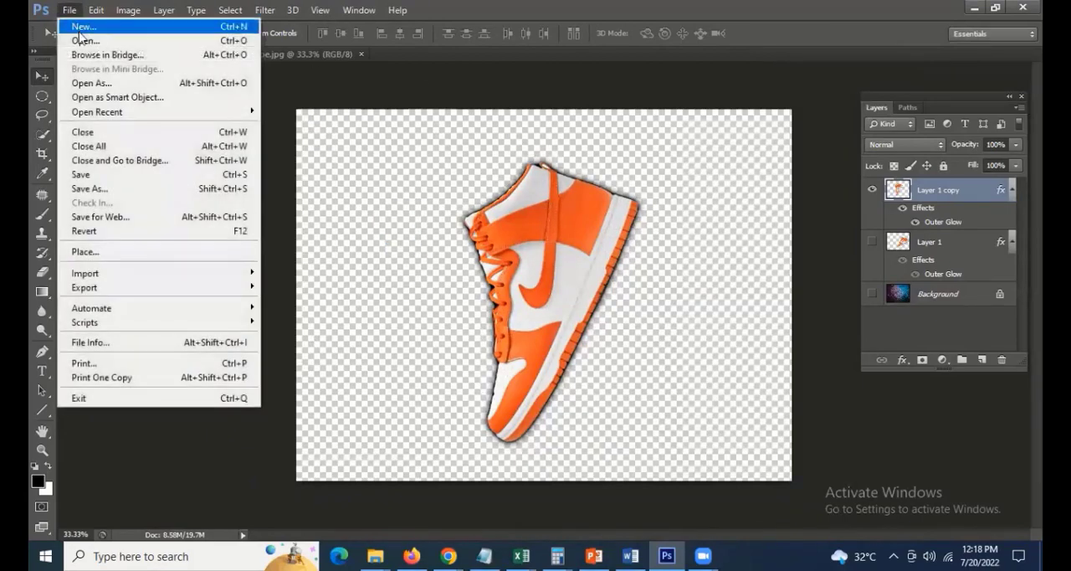
pyautogui.moveTo(95, 110)
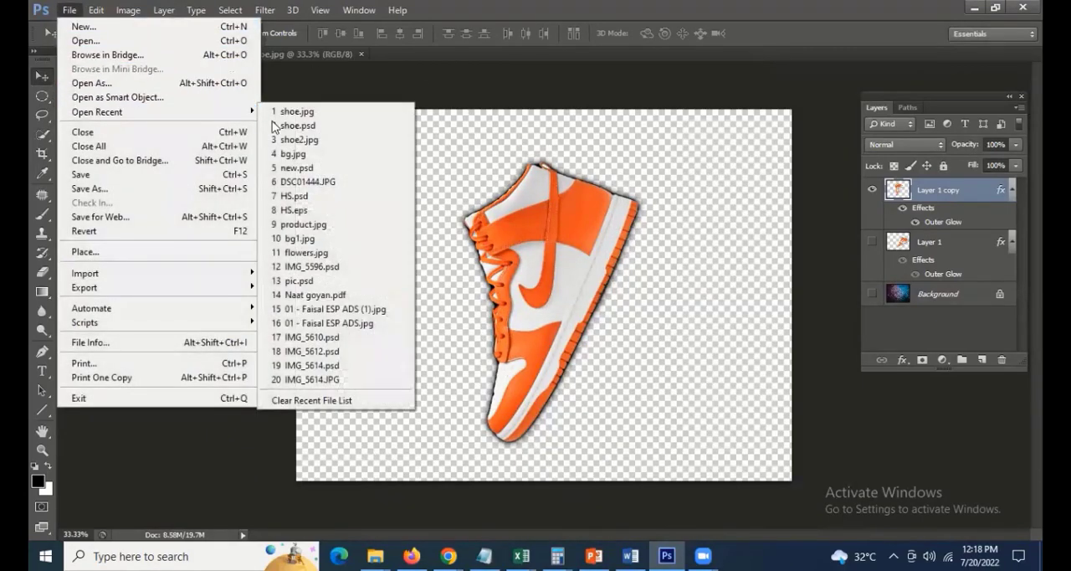
pyautogui.click(300, 156)
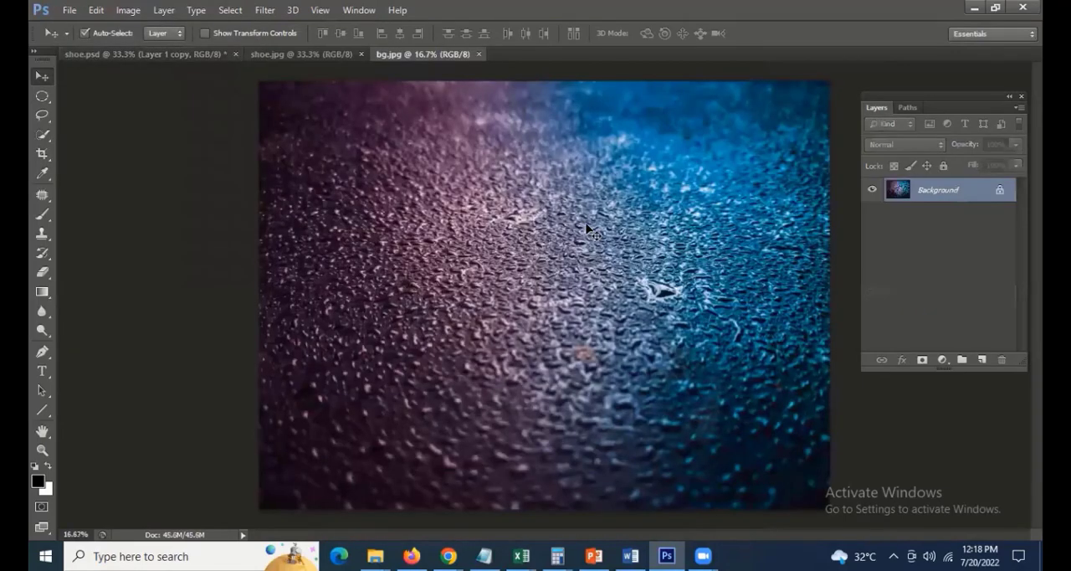
# Open the exported transparent image png.png from the Desktop
pyautogui.click(66, 12)
pyautogui.press('Escape')
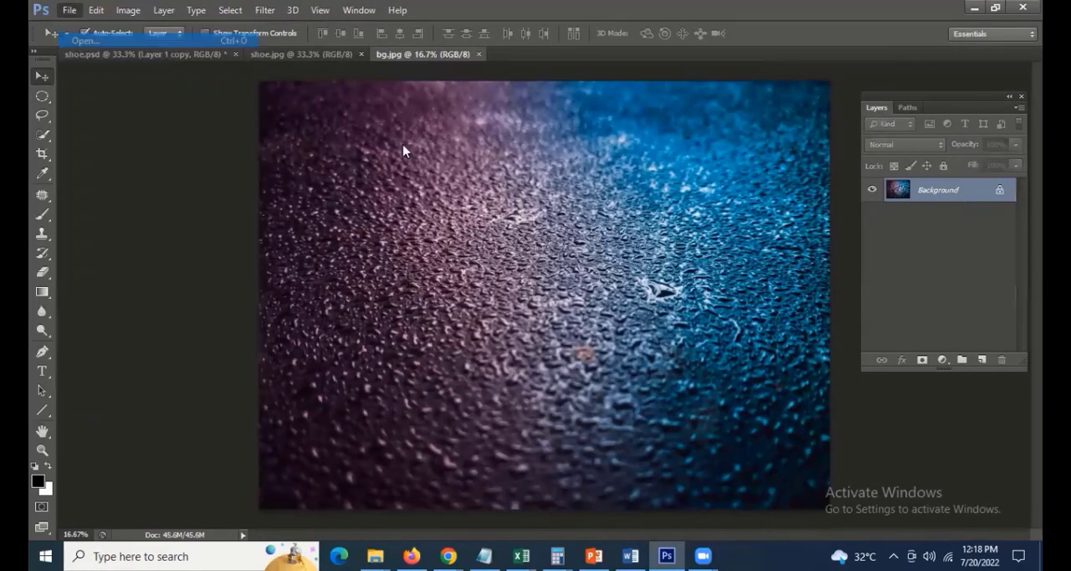
pyautogui.scroll(-7, 519, 194)
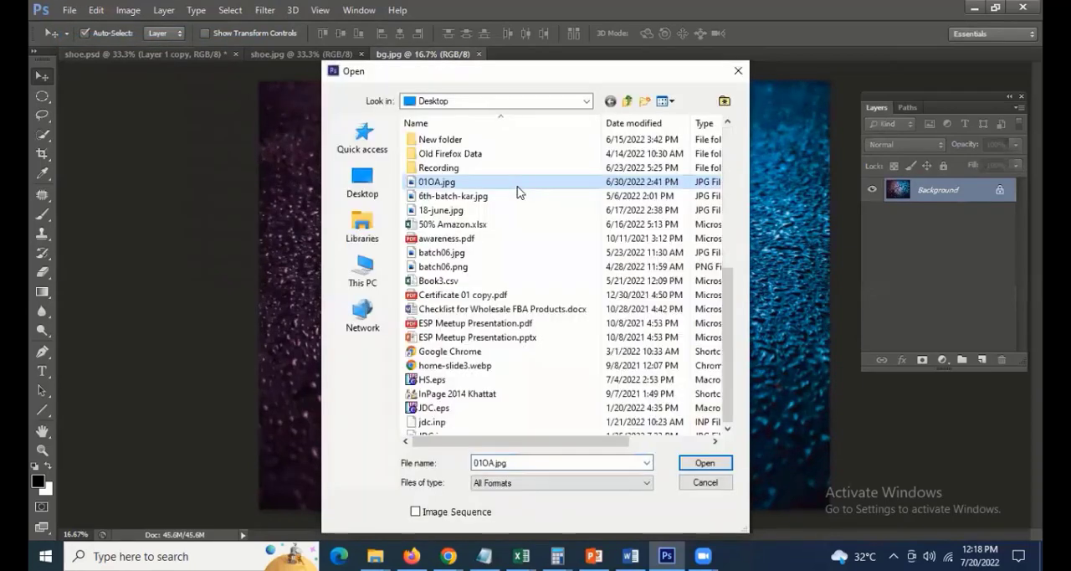
pyautogui.doubleClick(569, 340)
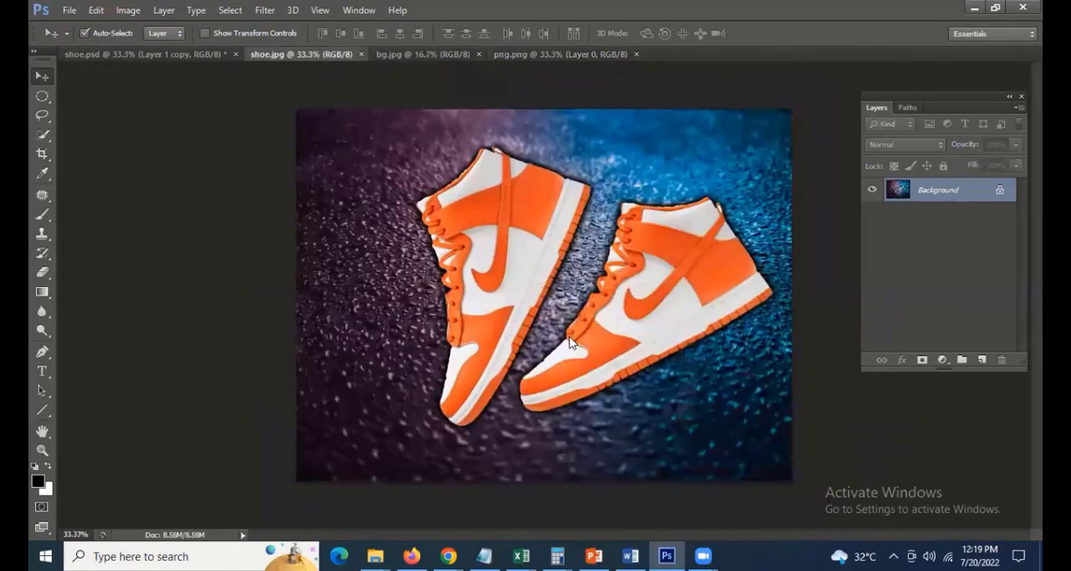
# Copy the whole transparent shoe image from png.png and paste it into bg.jpg as a new layer
pyautogui.hotkey('ctrl', 'Tab')
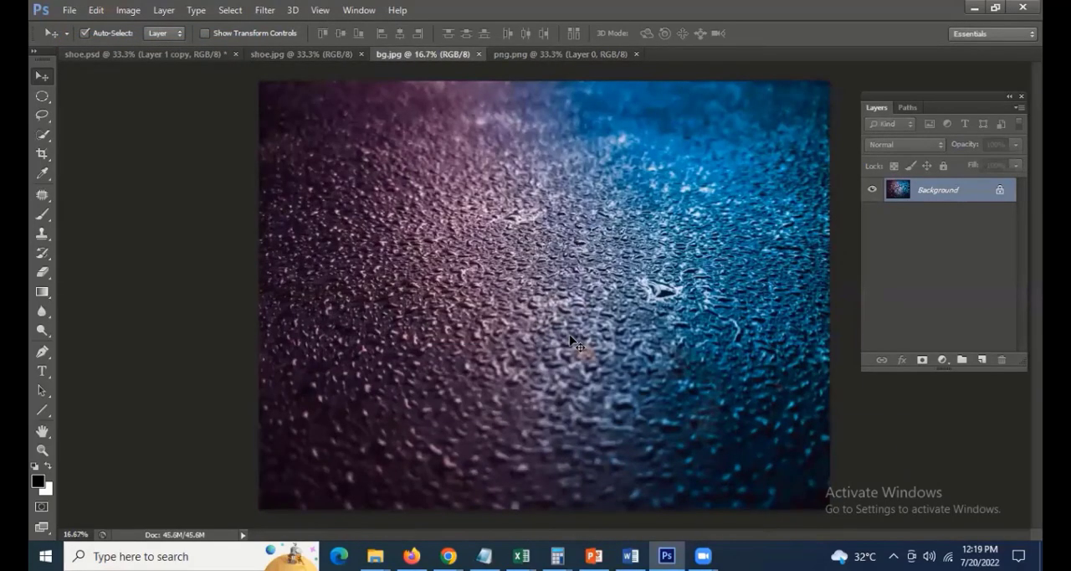
pyautogui.click(515, 54)
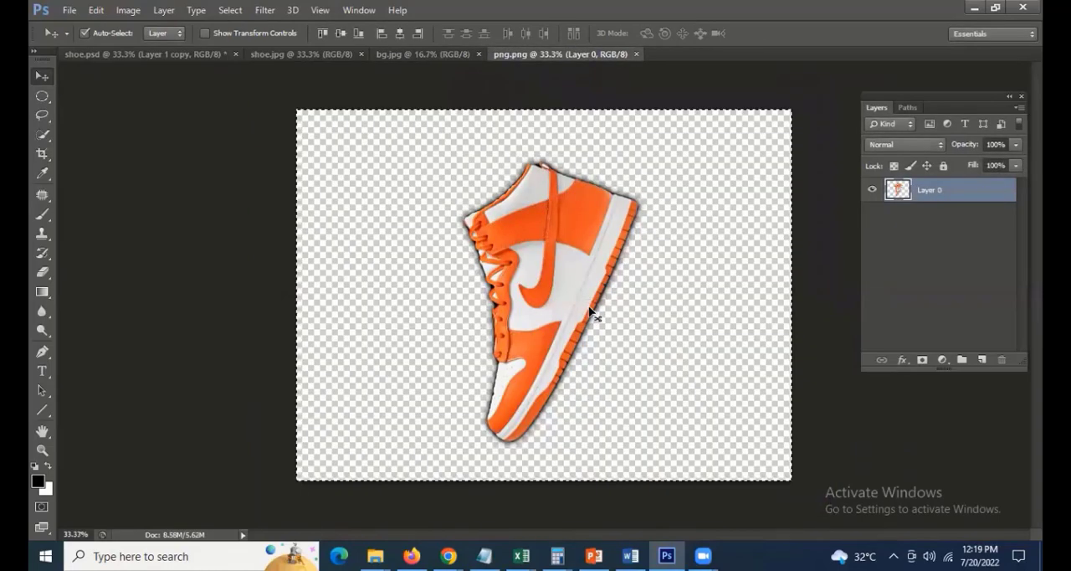
pyautogui.click(387, 55)
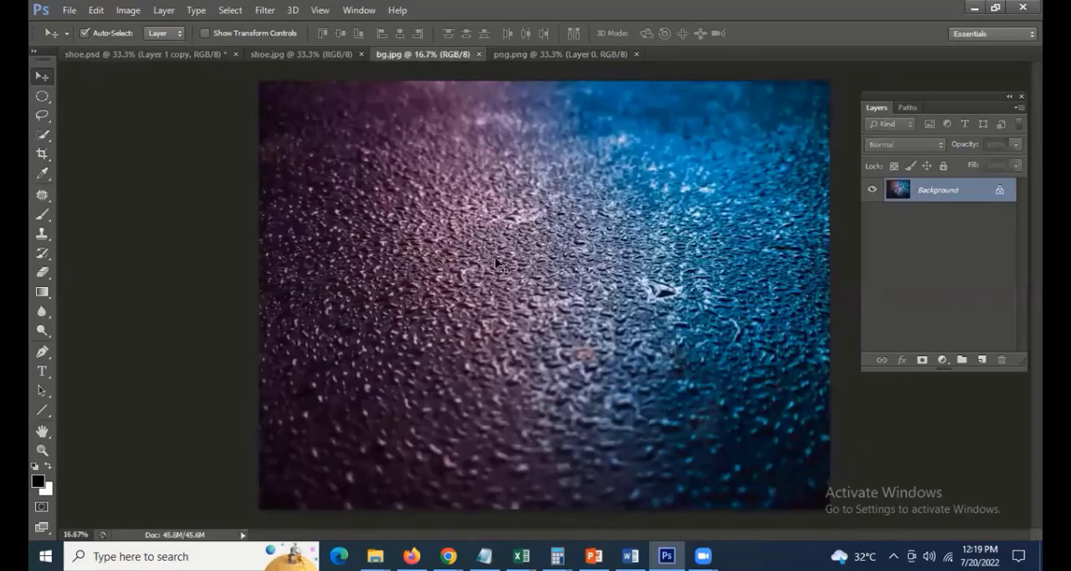
pyautogui.hotkey('ctrl', 'v')
# Scale the pasted shoe to about 243%, rotate it clockwise about 34°, and place it near the center of the wet background
pyautogui.moveTo(521, 289); pyautogui.dragTo(386, 310)
pyautogui.hotkey('ctrl', 't')
pyautogui.moveTo(495, 294); pyautogui.dragTo(545, 359)
pyautogui.moveTo(529, 253); pyautogui.dragTo(600, 223)
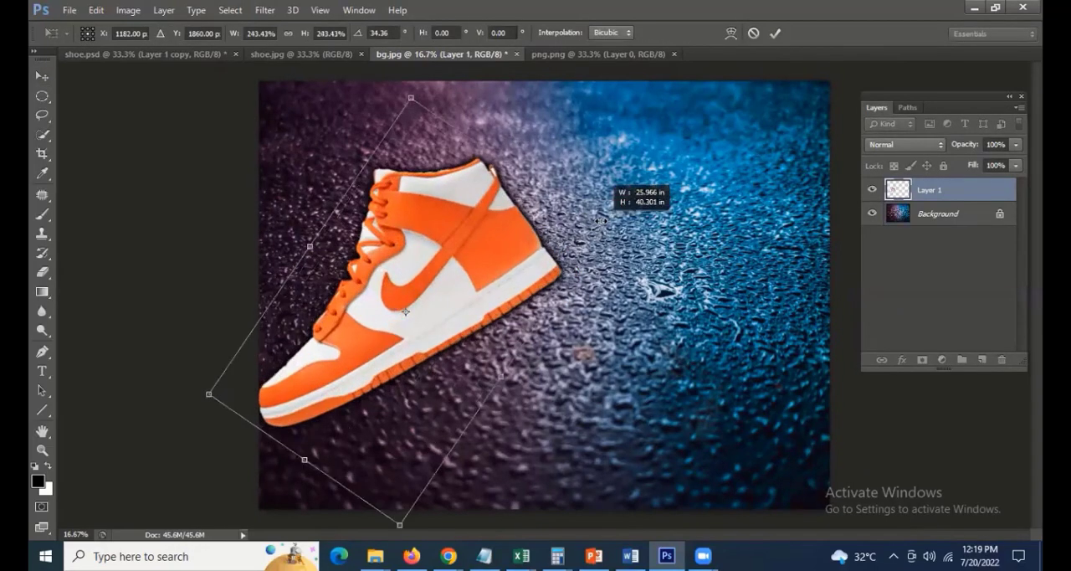
pyautogui.moveTo(457, 245); pyautogui.dragTo(607, 250)
pyautogui.press('Return')
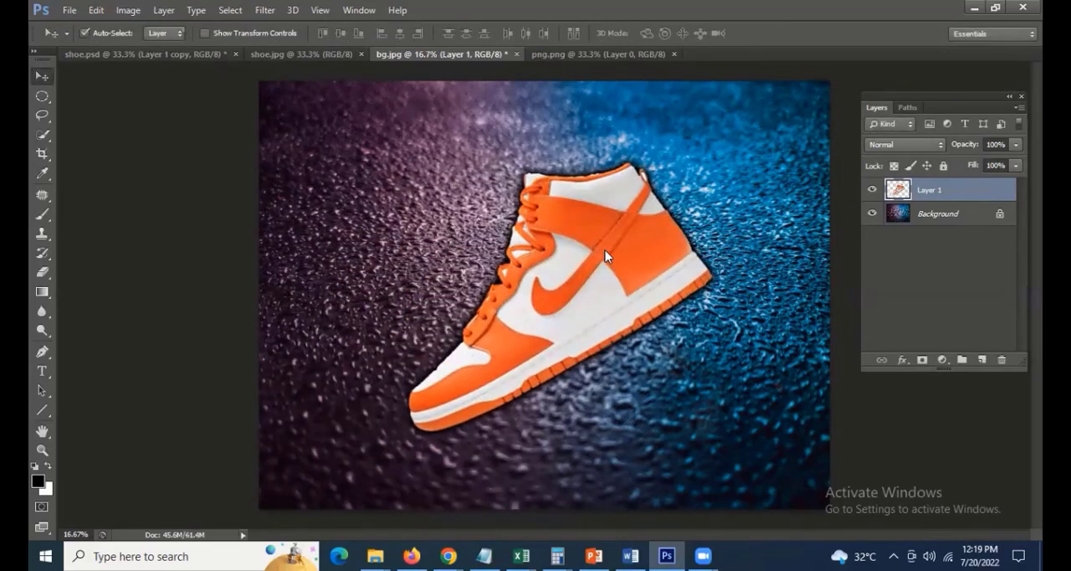
pyautogui.moveTo(604, 249); pyautogui.dragTo(582, 278)
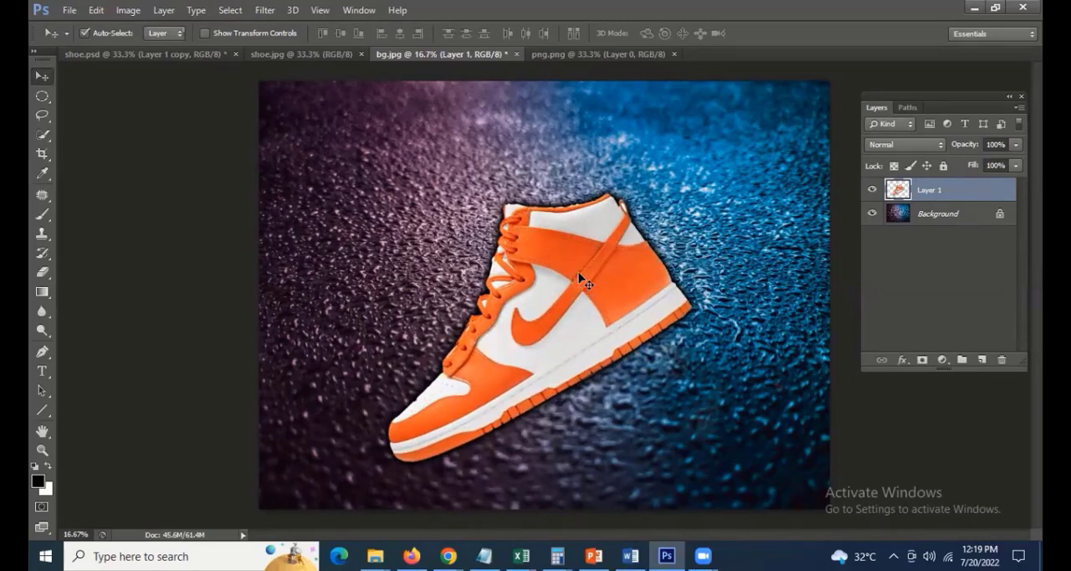
# Review the file formats offered by Save As for the shoe composite, and cancel without saving
pyautogui.click(69, 11)
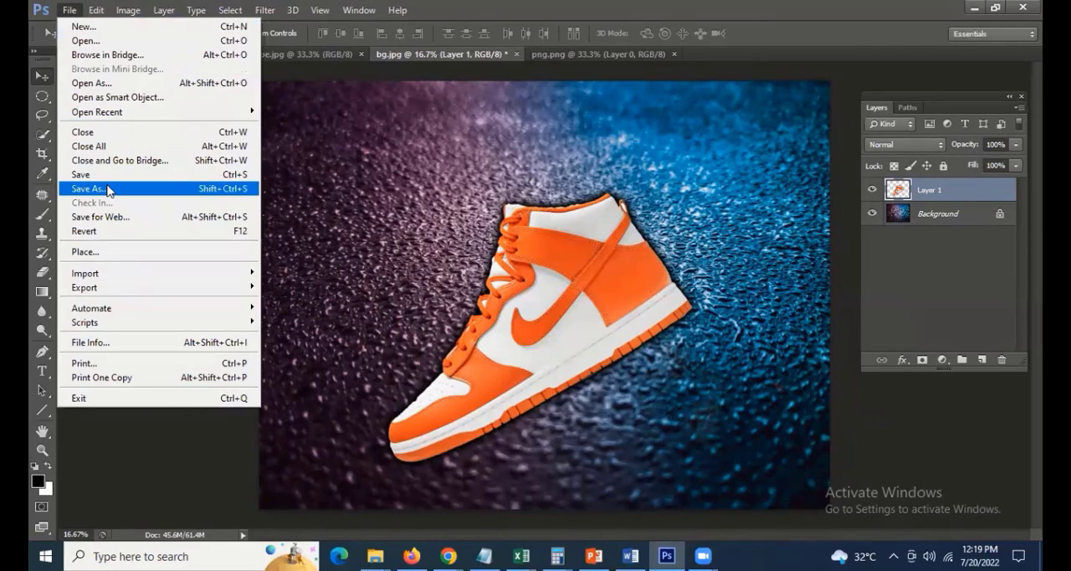
pyautogui.click(107, 190)
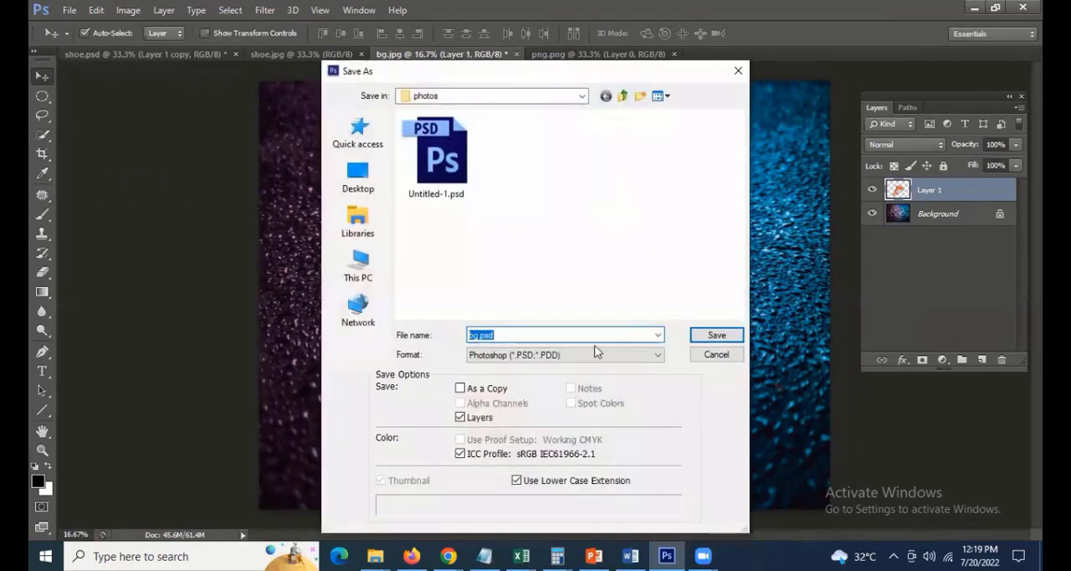
pyautogui.click(545, 356)
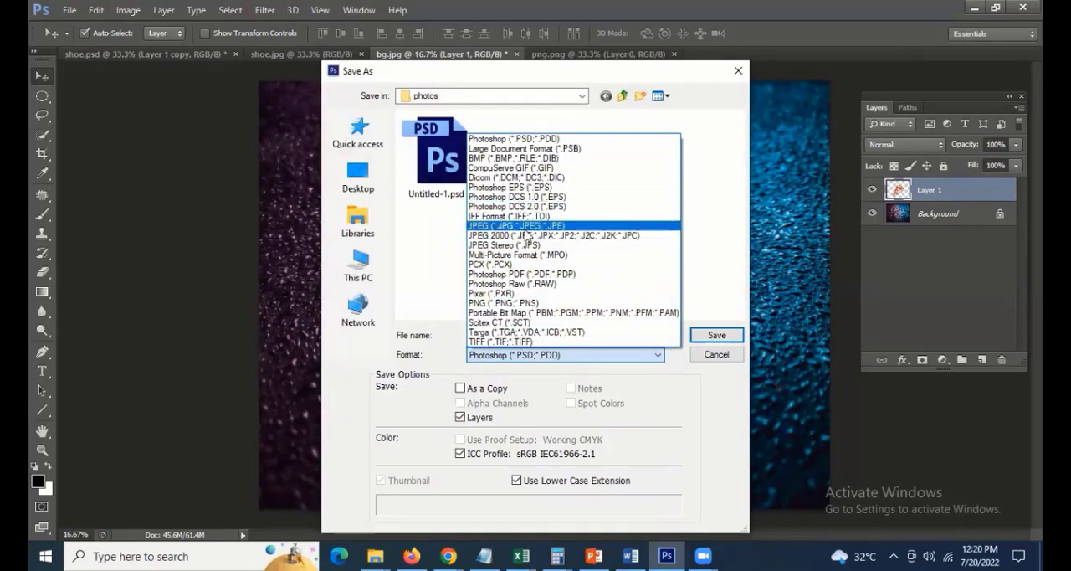
pyautogui.click(703, 355)
pyautogui.click(704, 354)
# Try JPEG as the Save As format for the shoe composite and cancel the save
pyautogui.click(69, 10)
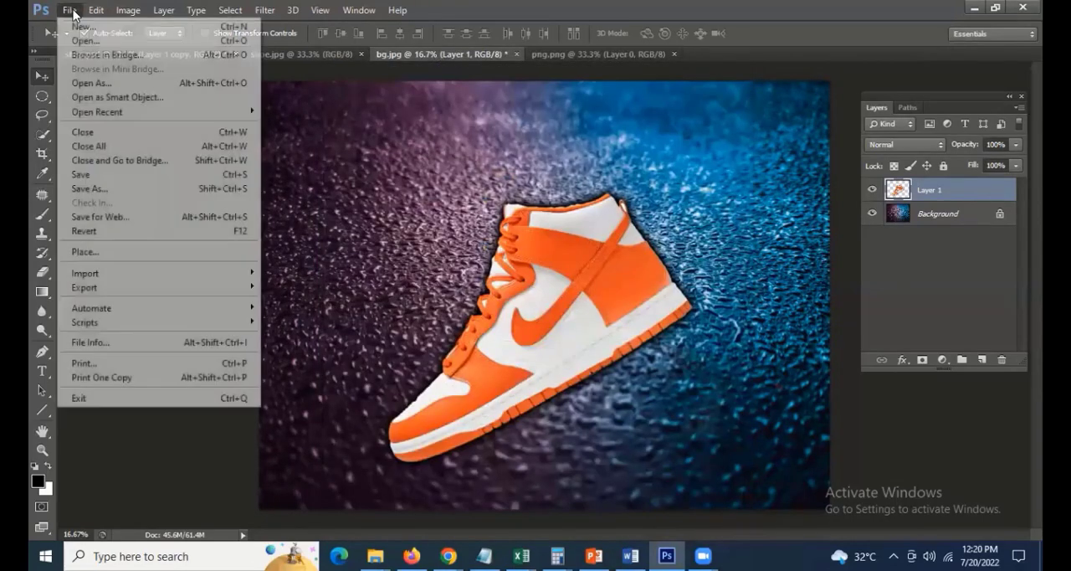
pyautogui.click(114, 188)
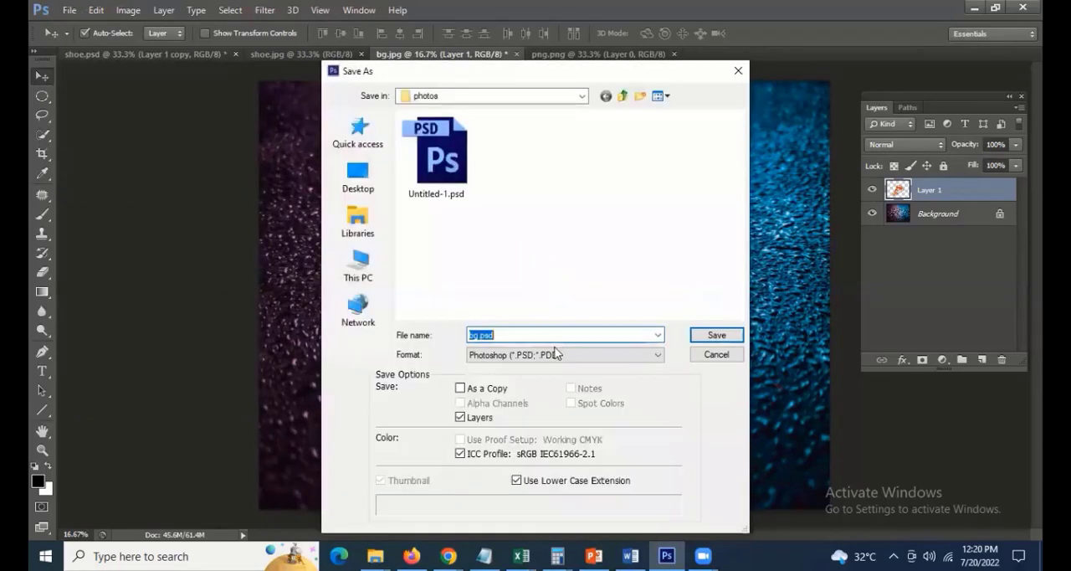
pyautogui.click(555, 353)
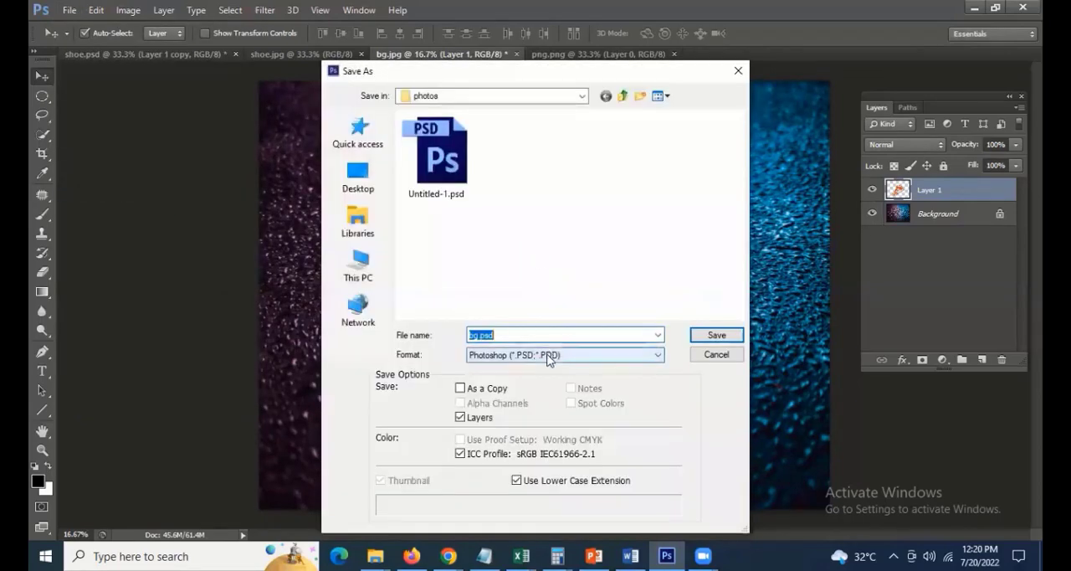
pyautogui.press('j')
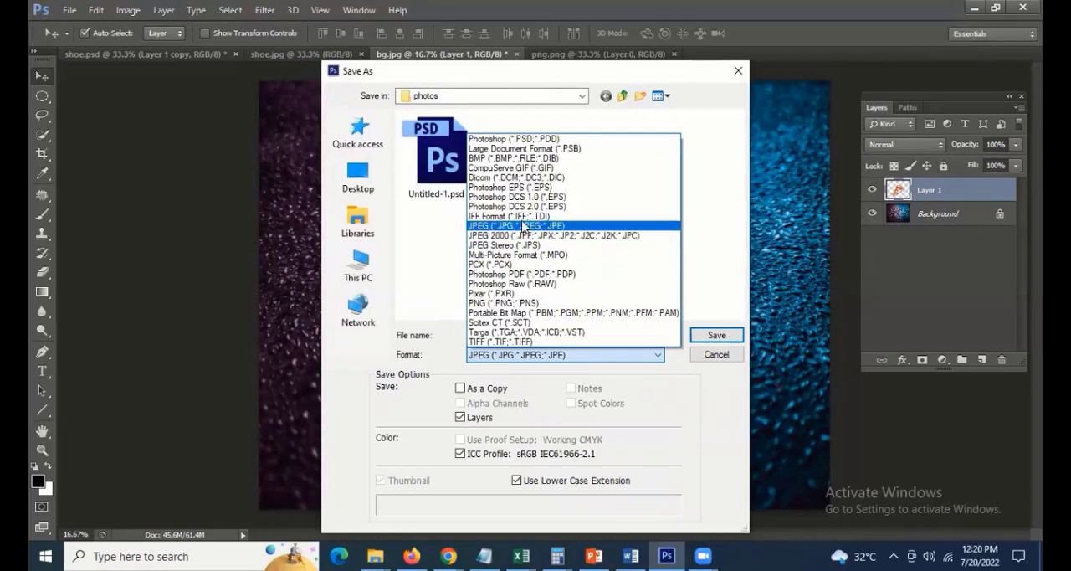
pyautogui.click(522, 224)
pyautogui.press('Escape')
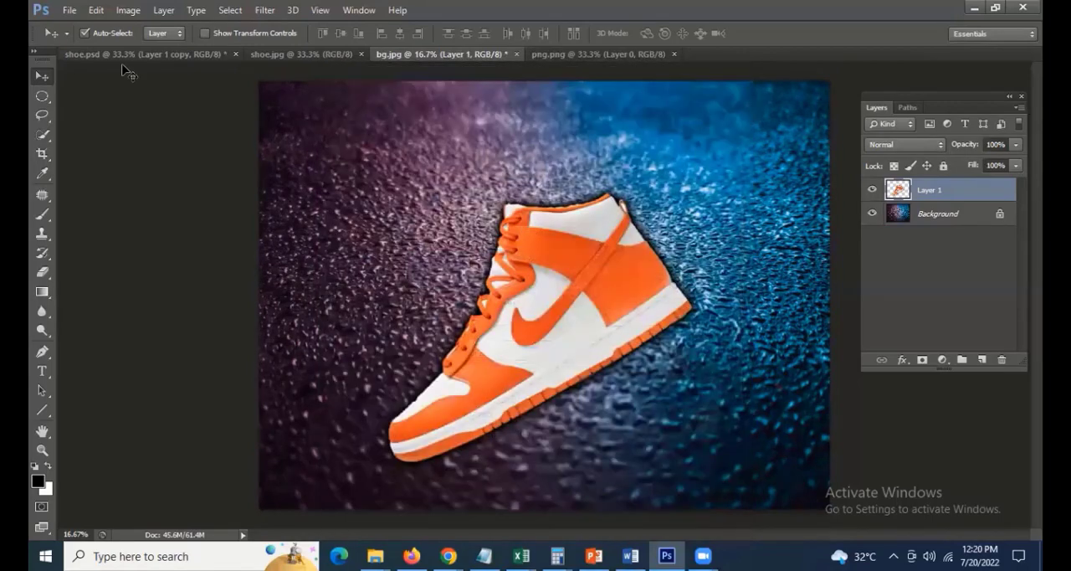
# Start the Save for Web export of the shoe composite in bg.jpg
pyautogui.click(70, 10)
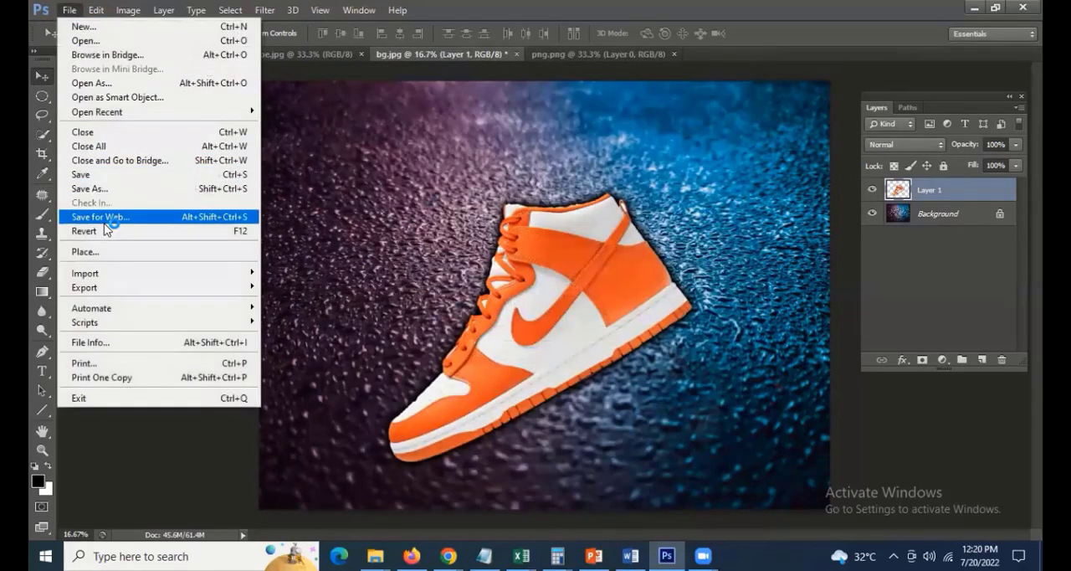
pyautogui.click(106, 222)
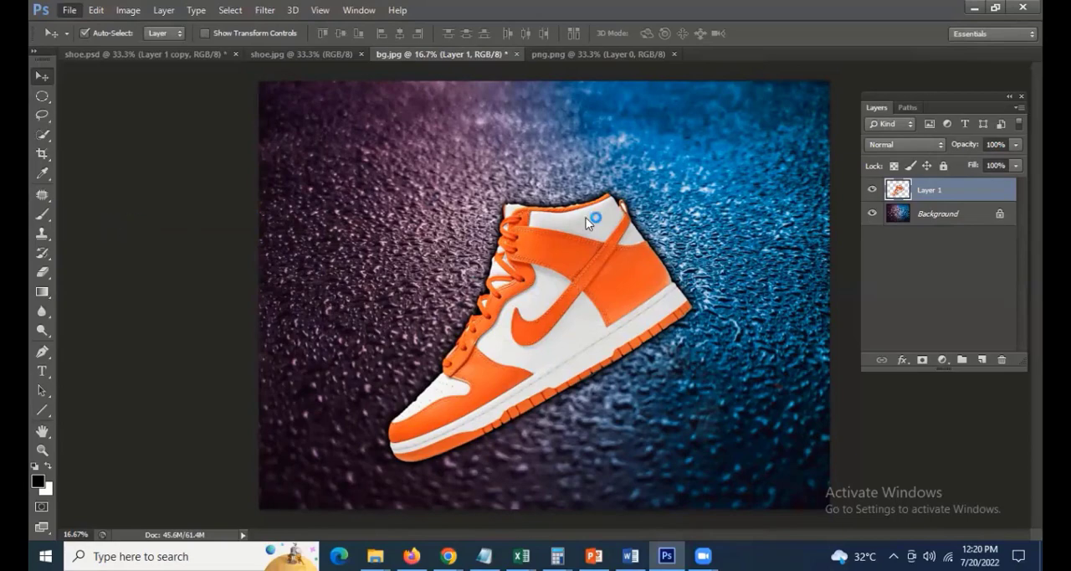